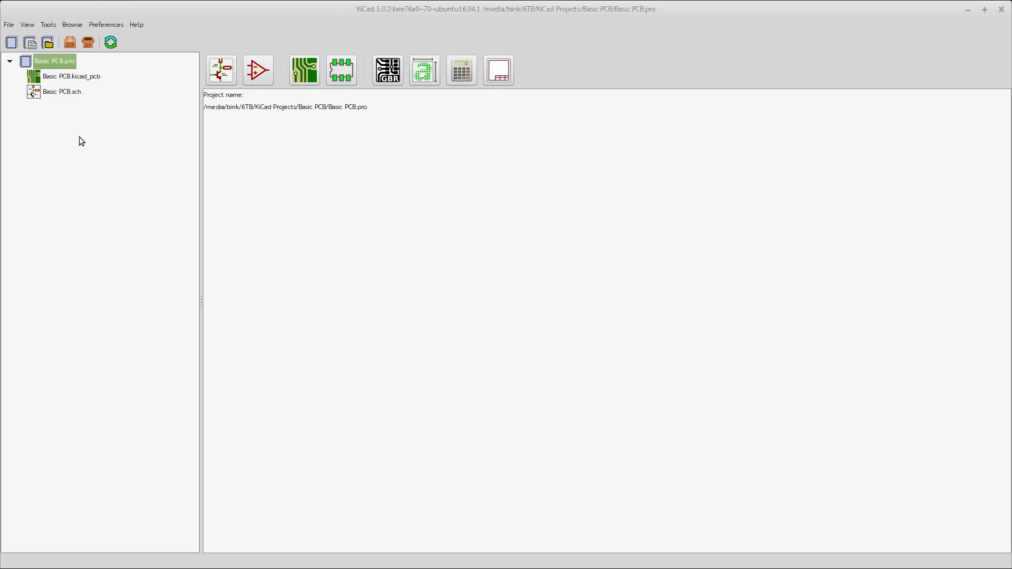
left_click(12, 42)
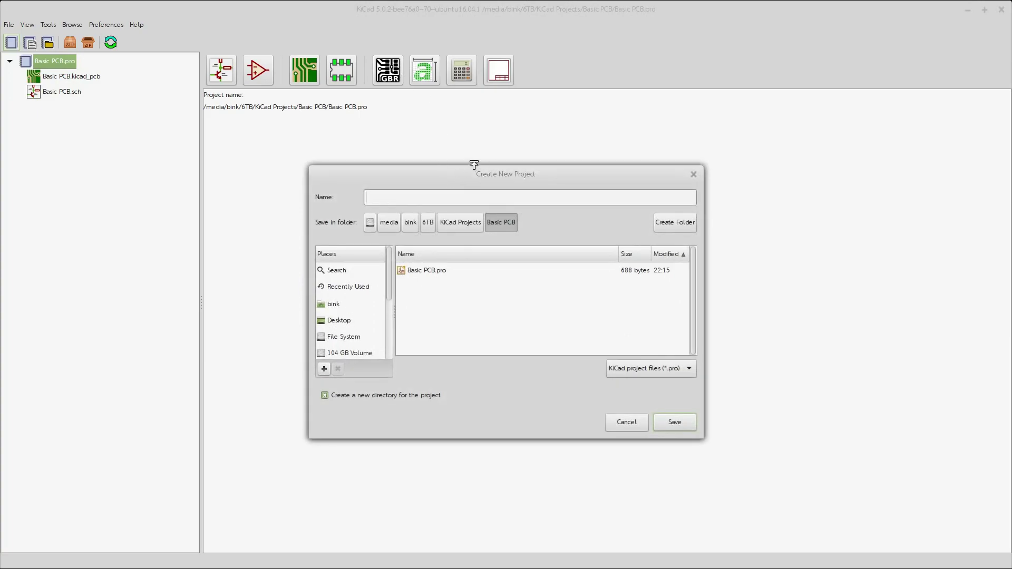
left_click(460, 225)
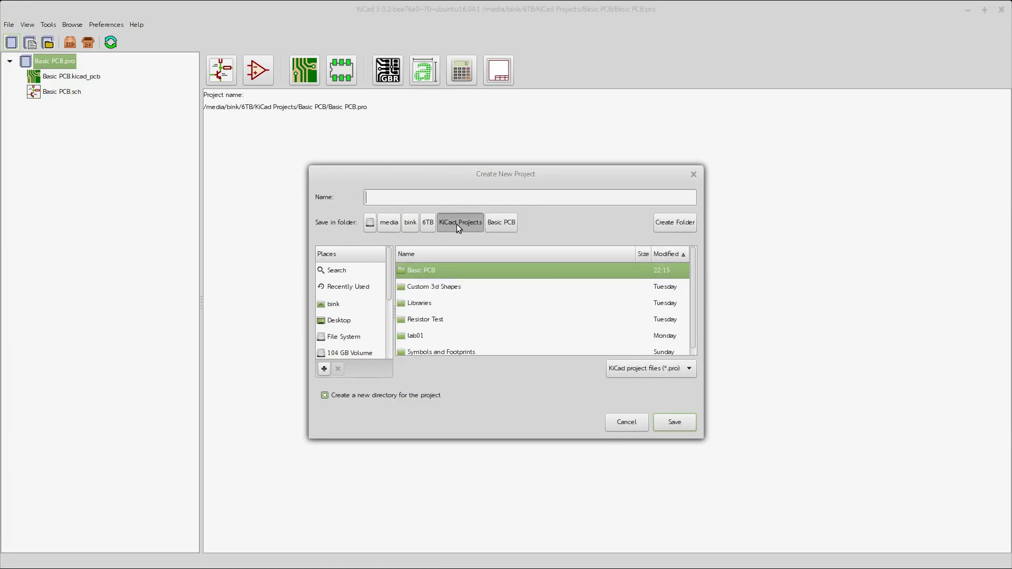
type("basic PCB")
left_click(623, 422)
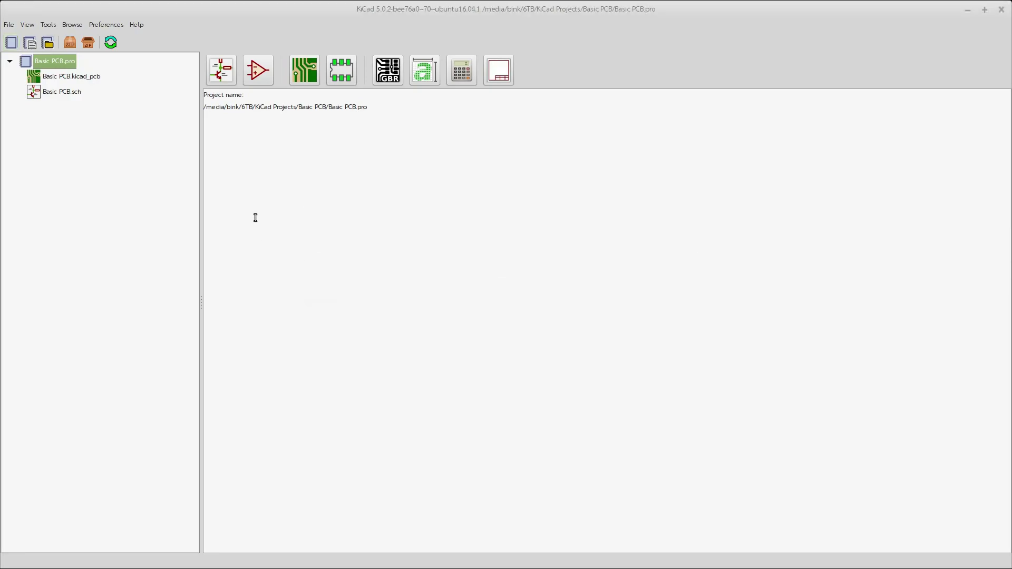
Step: Open the Basic PCB.sch schematic and place a multiple-cell Battery symbol in the upper middle of the sheet
double_click(61, 93)
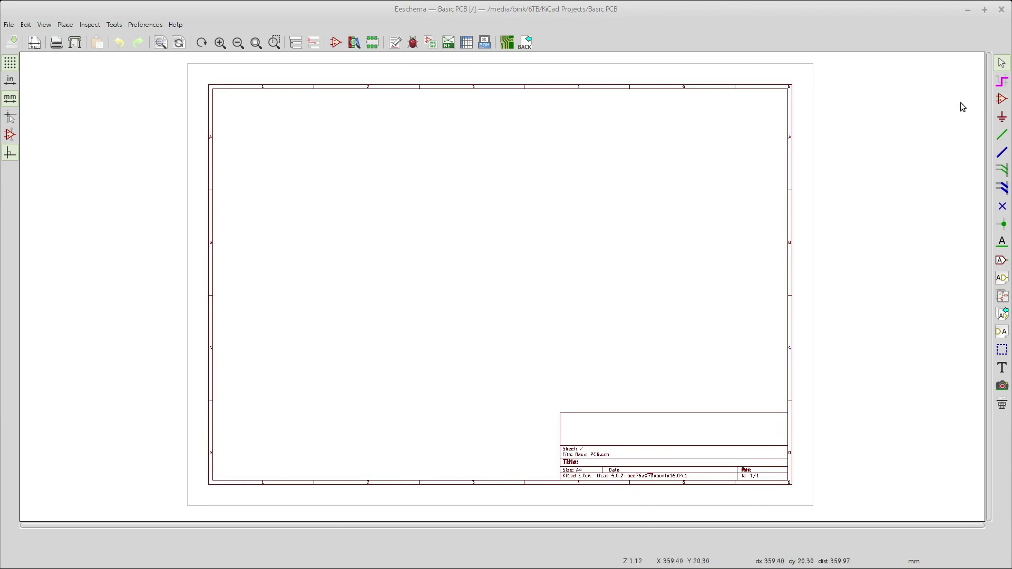
left_click(1001, 99)
left_click(452, 212)
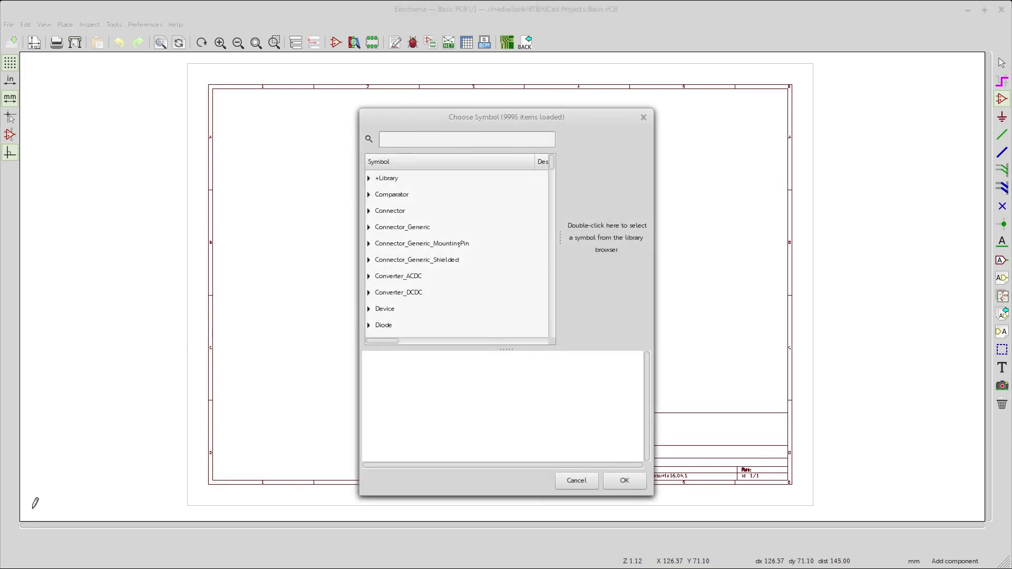
type("batt")
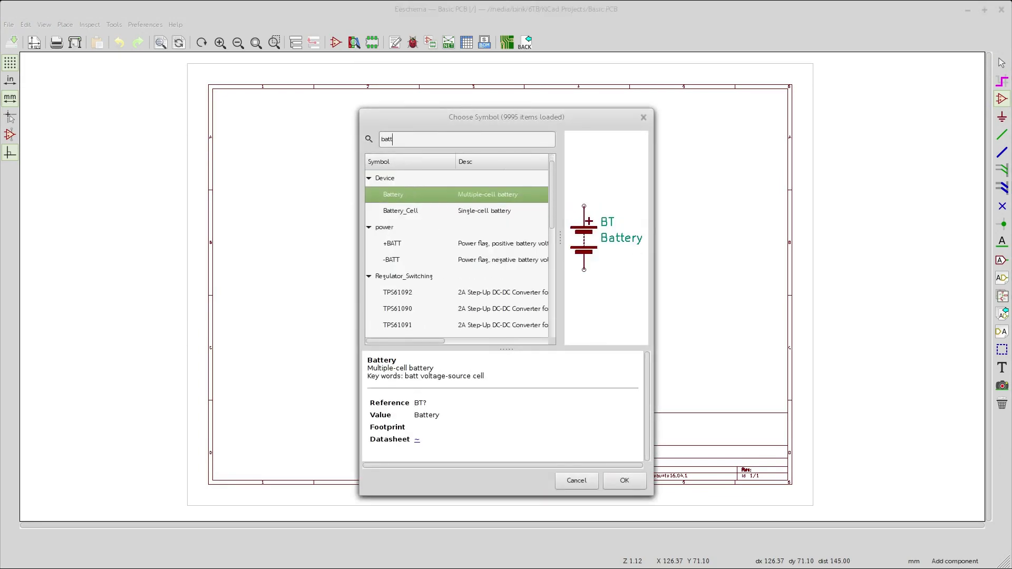
left_click(626, 481)
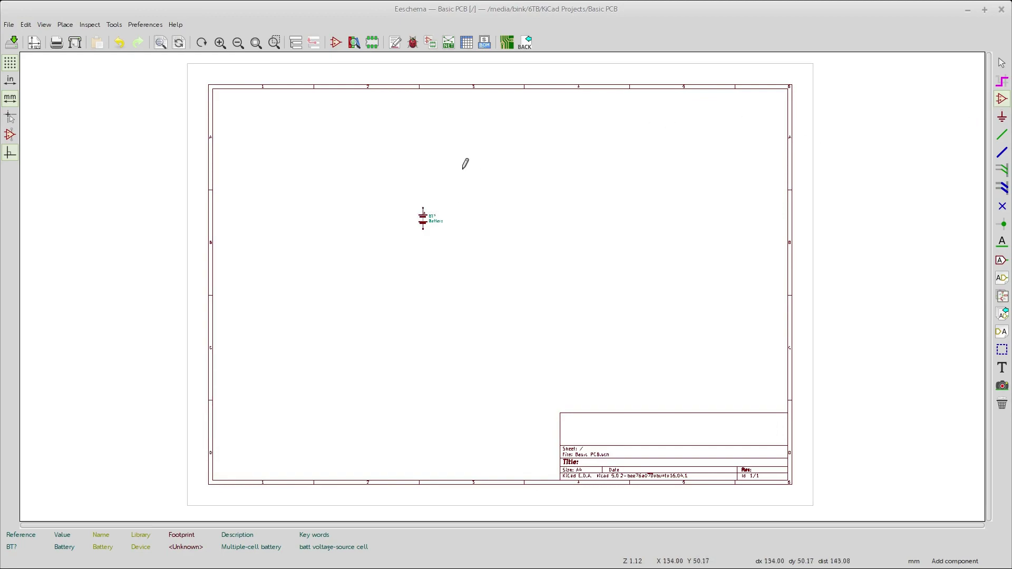
Step: Place an SW_SPST switch symbol above and to the right of the battery
left_click(488, 162)
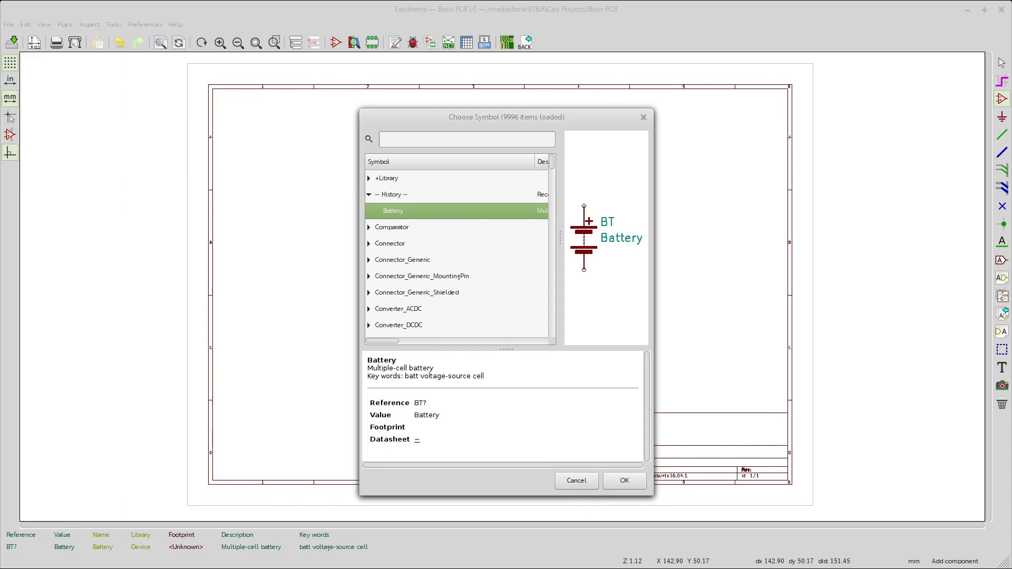
type("swit")
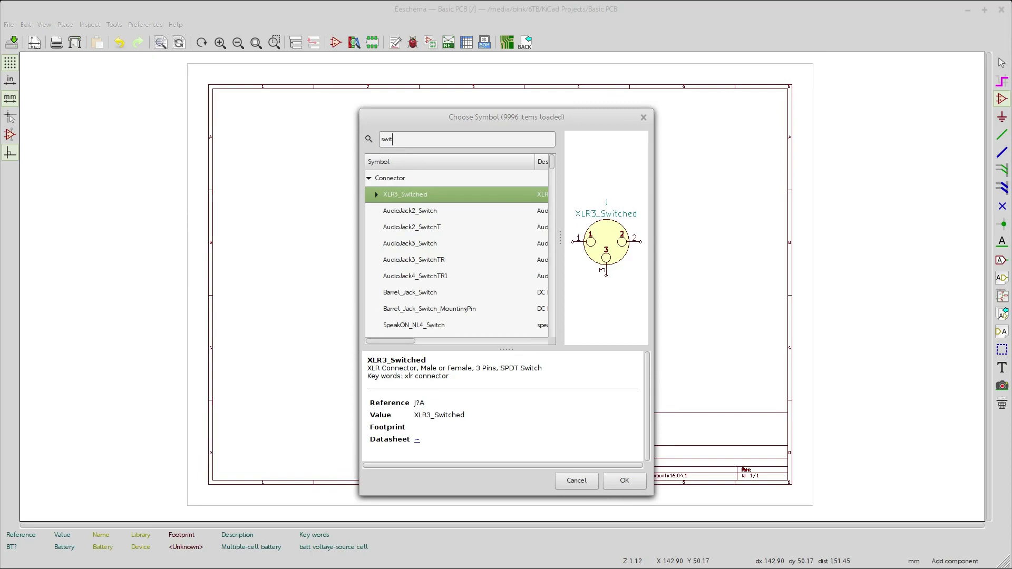
type("ch")
scroll(424, 291, "down", 2)
scroll(424, 291, "down", 2)
scroll(432, 275, "up", 5)
type("spst")
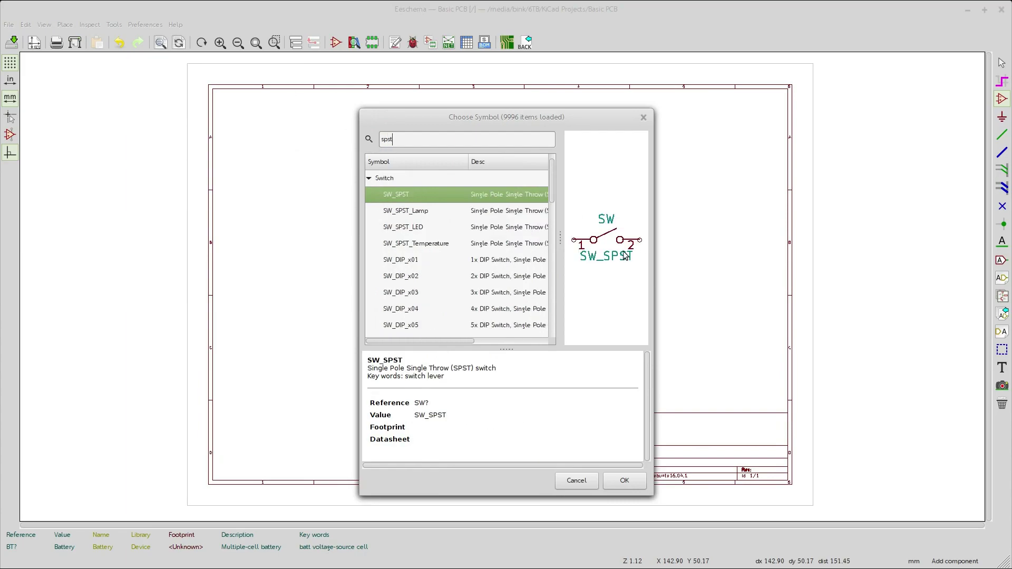
left_click(622, 480)
left_click(459, 193)
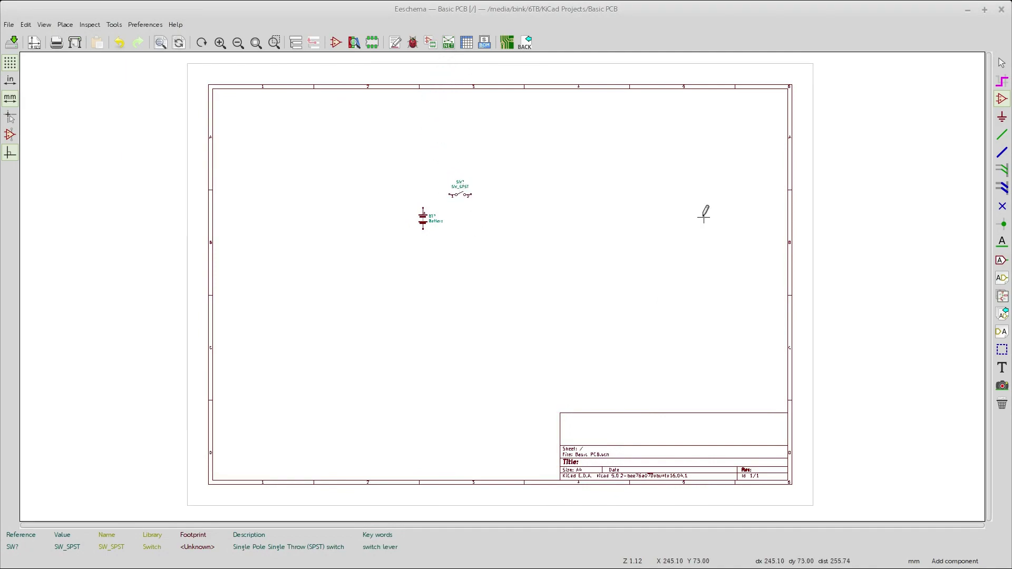
Step: Place a resistor symbol R to the right of the switch
left_click(526, 204)
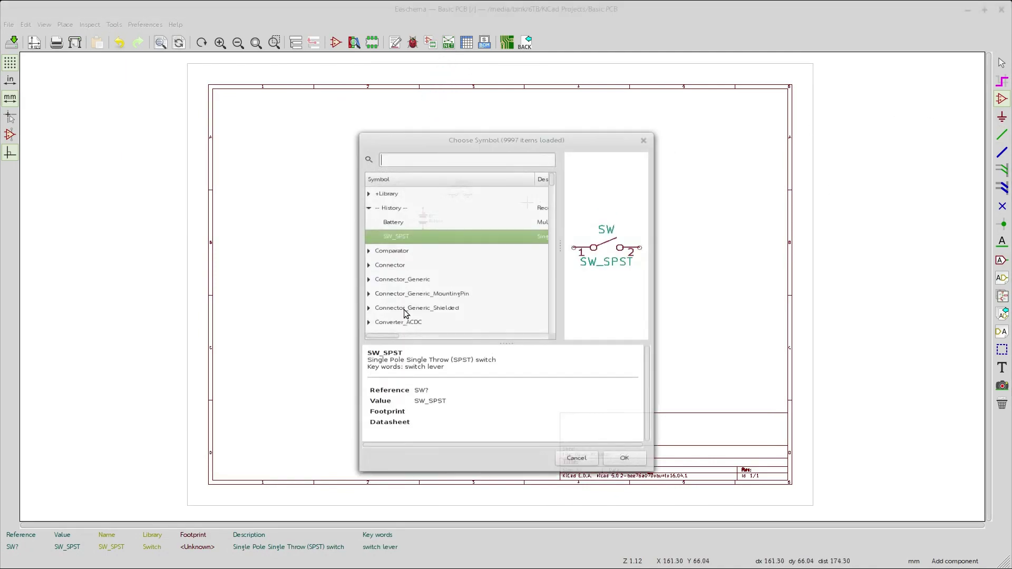
type("r")
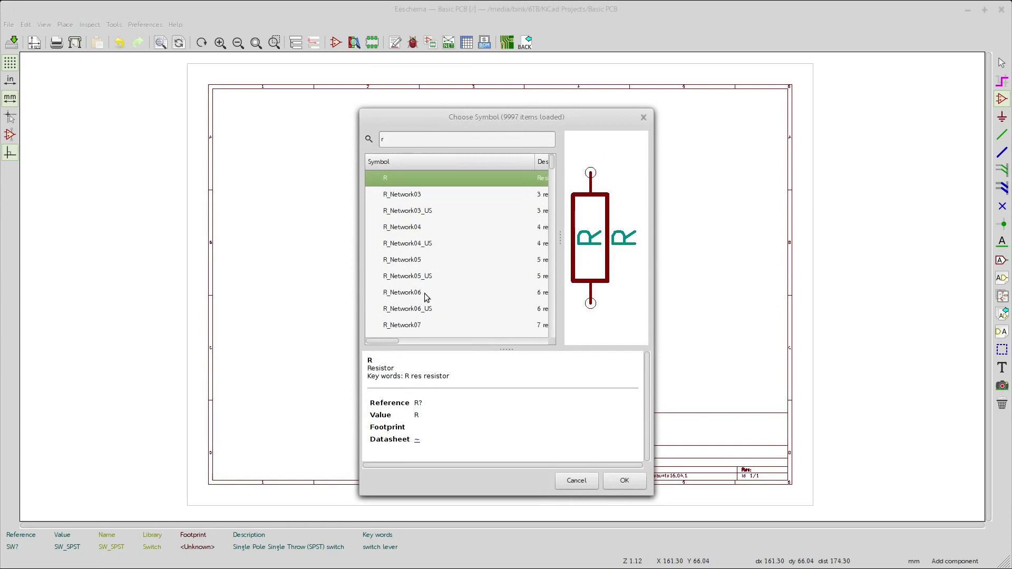
left_click(624, 480)
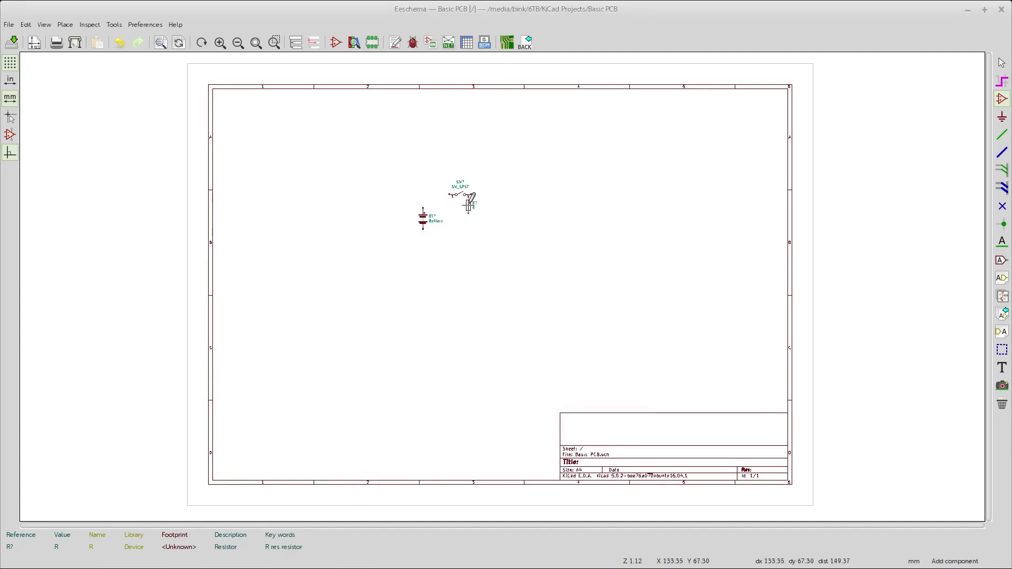
left_click(503, 199)
scroll(510, 207, "up", 4)
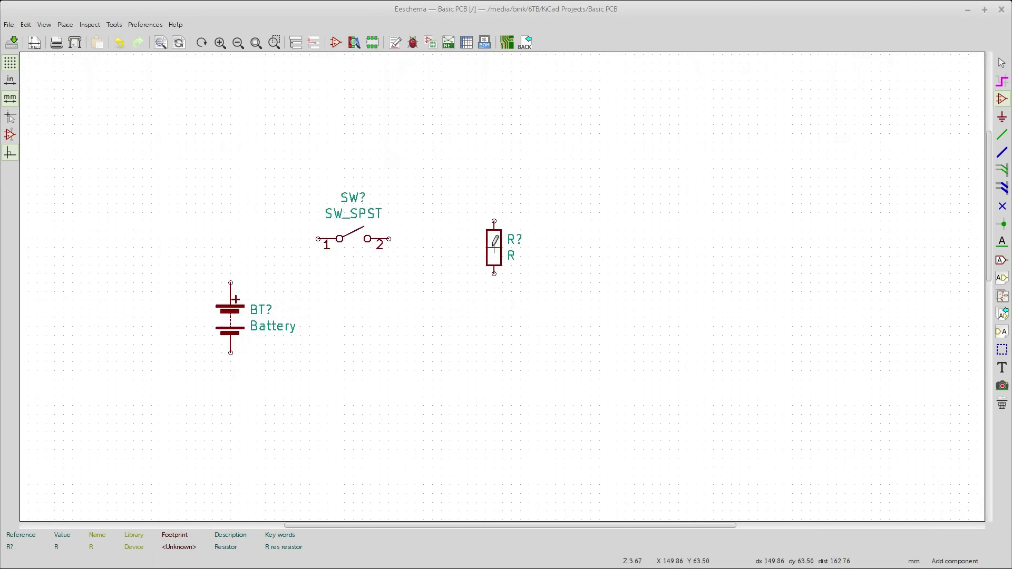
Step: Copy the resistor three times to form a horizontal row of four resistors
key("c")
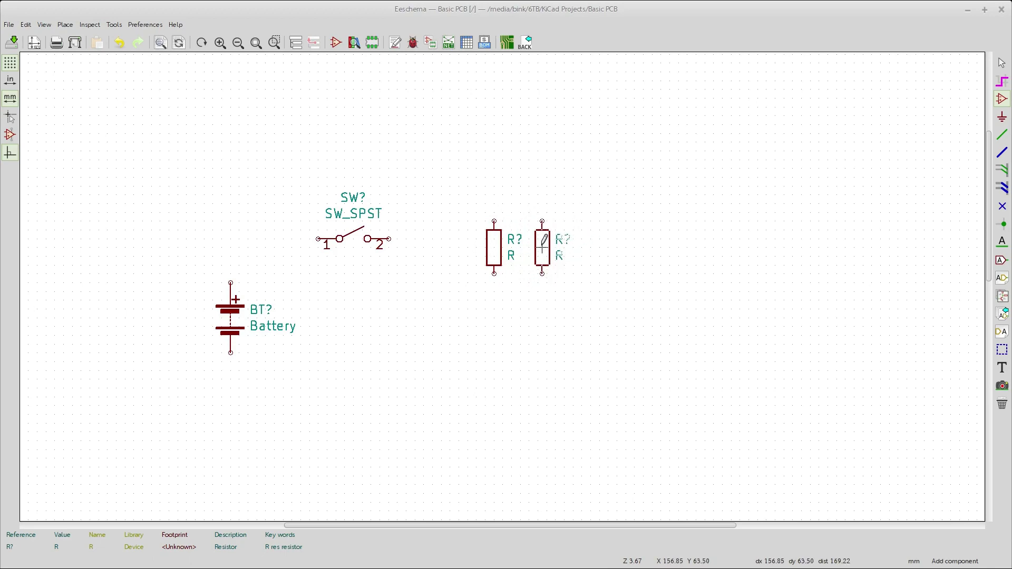
left_click(542, 246)
key("c")
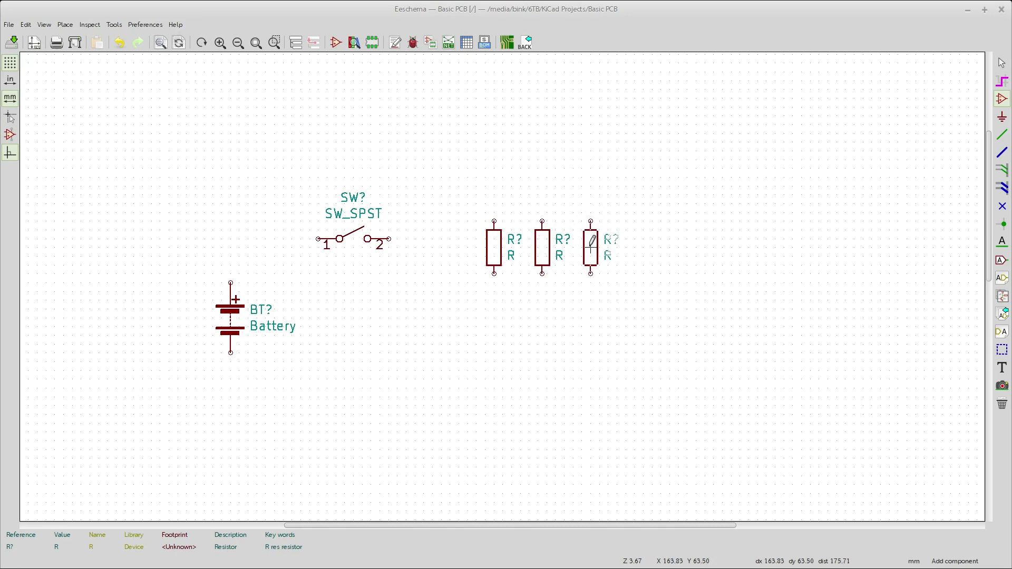
left_click(592, 245)
key("c")
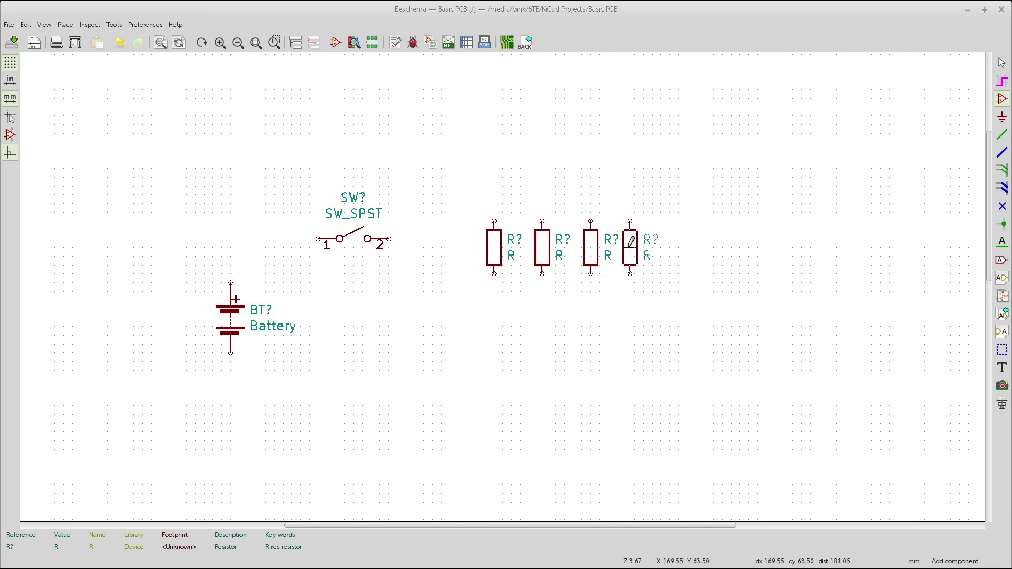
left_click(634, 241)
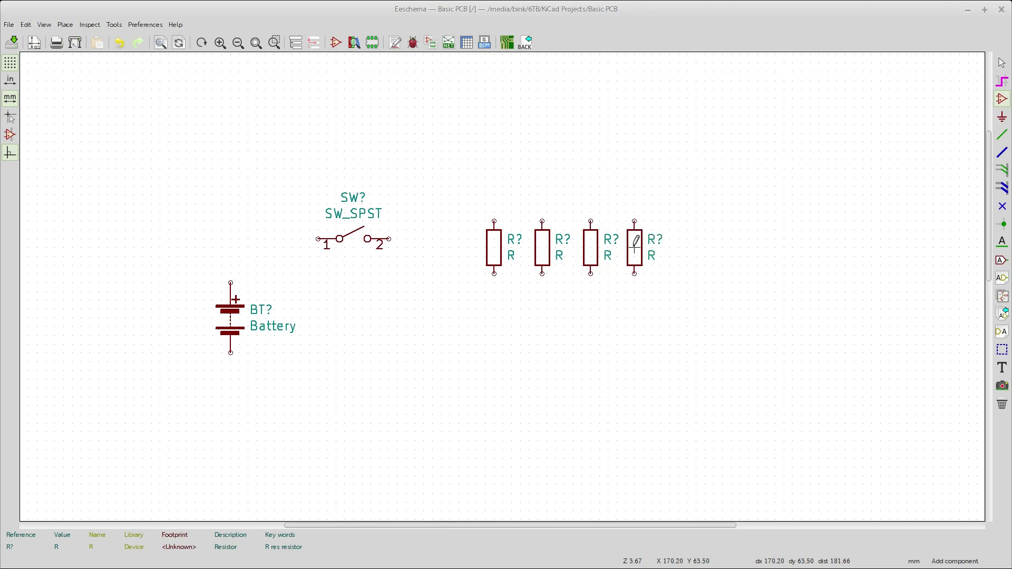
key("Escape")
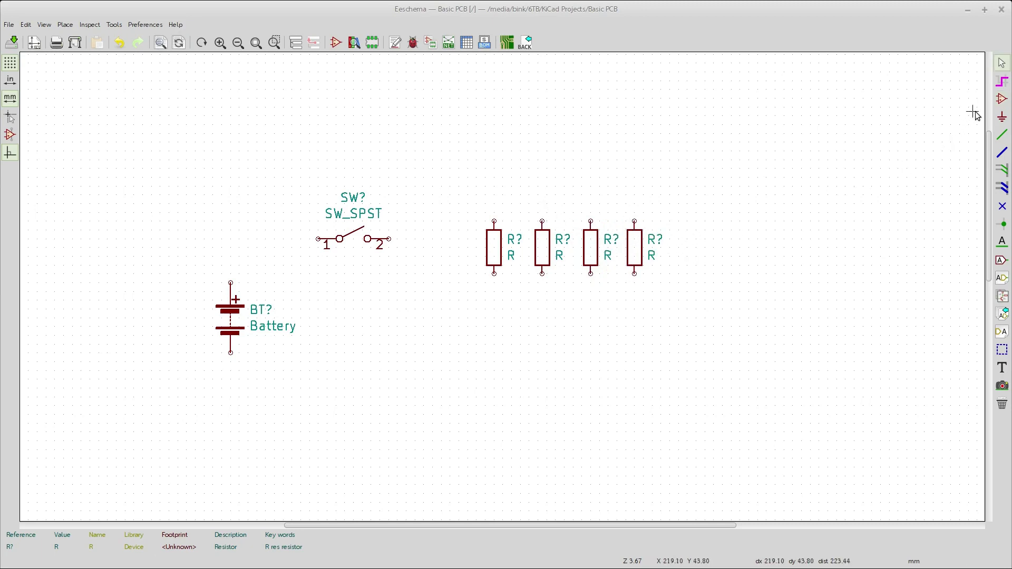
Step: Place an LED symbol directly below the first resistor, rotated so that it points downward
left_click(1001, 99)
left_click(489, 340)
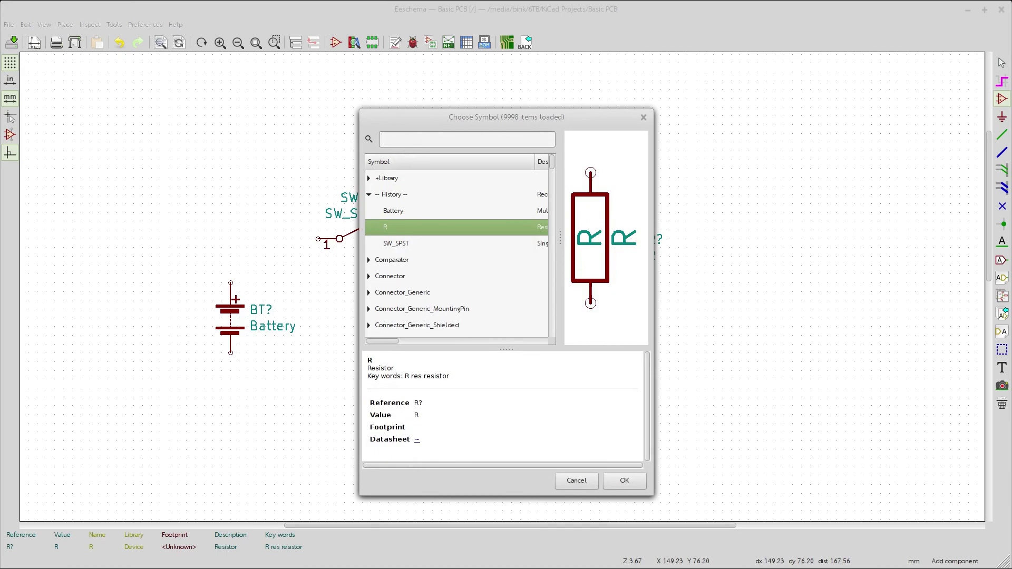
type("led")
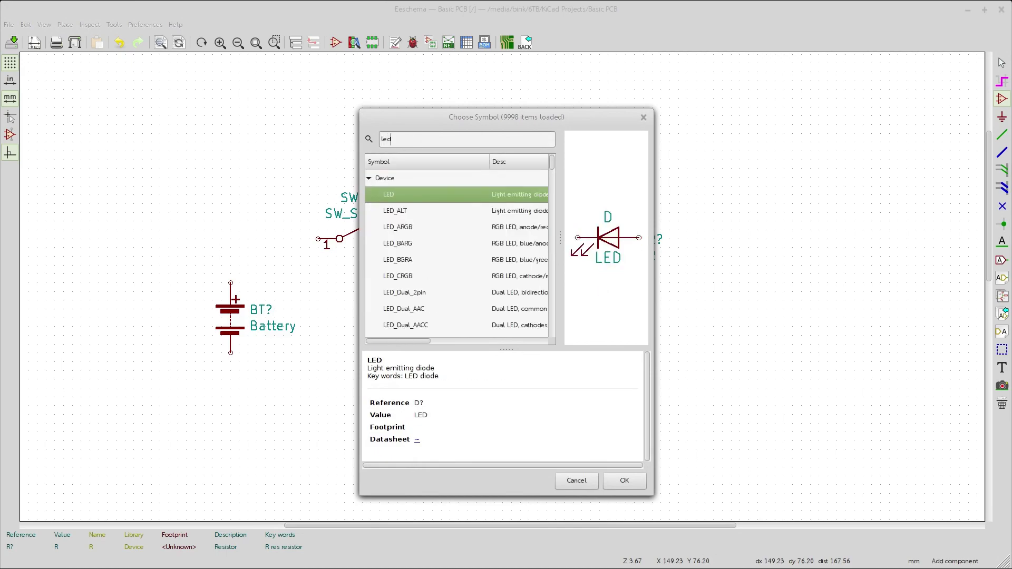
left_click(623, 481)
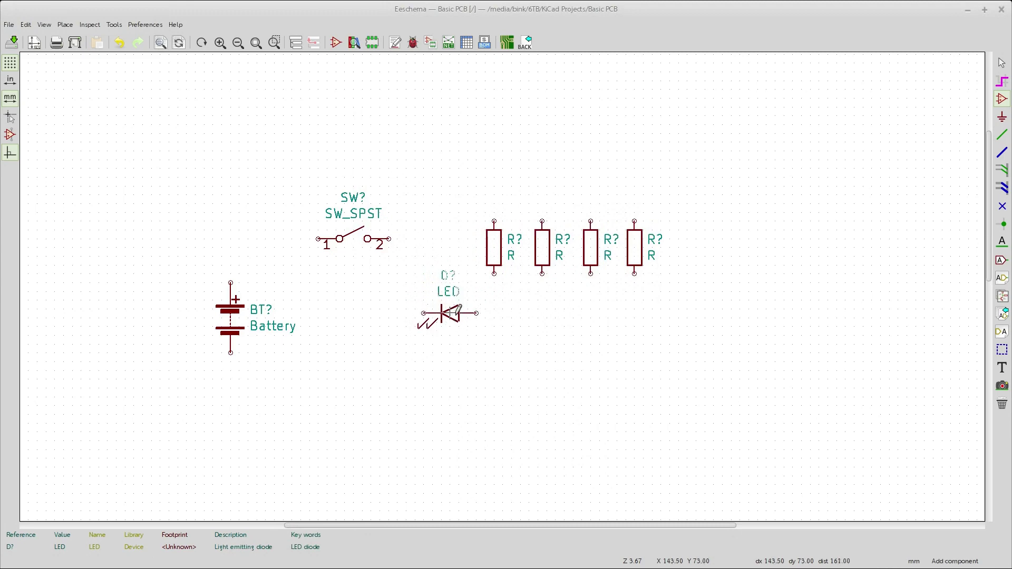
key("r")
key("r")
key("r")
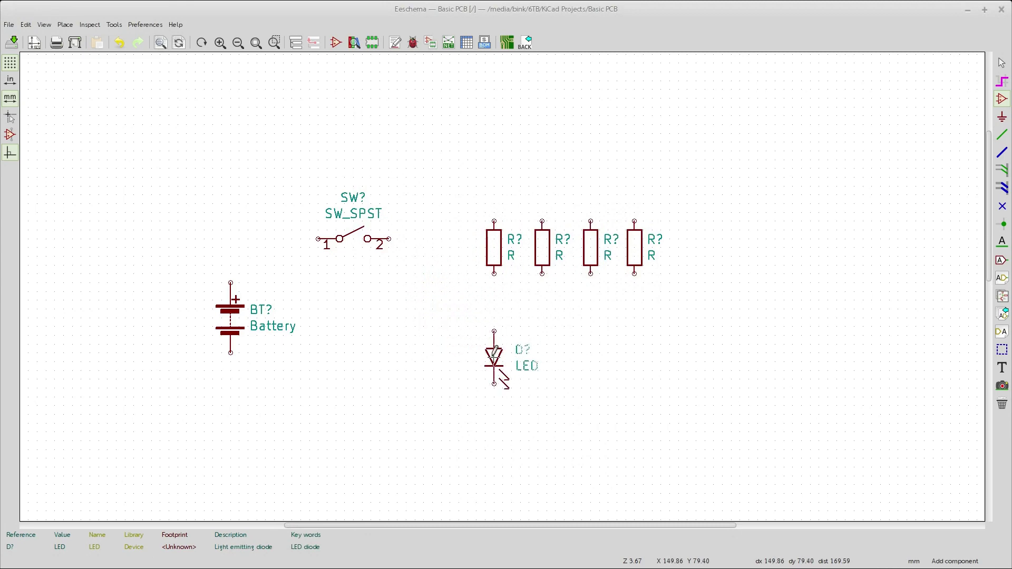
left_click(496, 349)
Step: Repeat the LED three times in a row to the right of the first LED, below the other resistors
key("Insert")
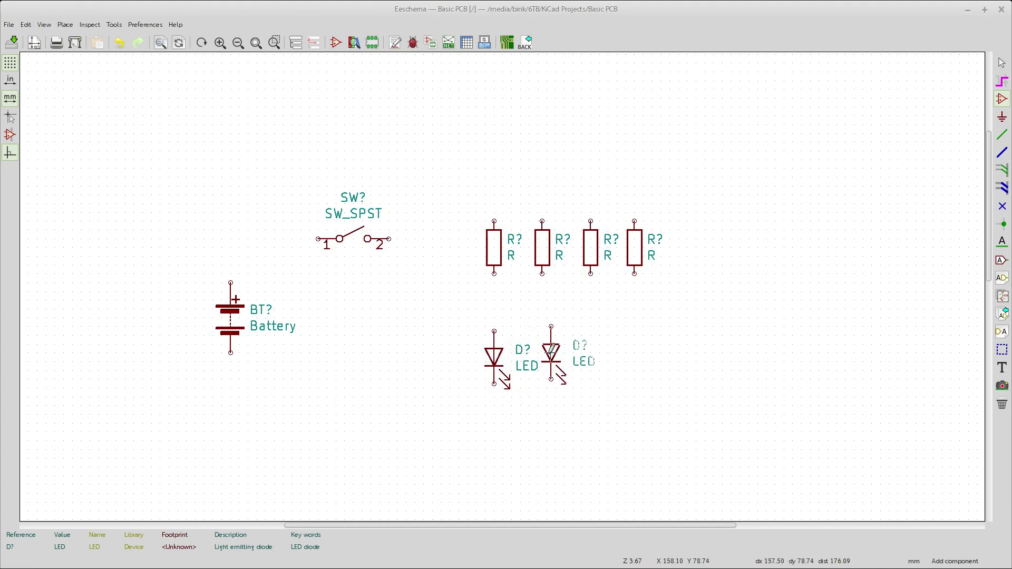
left_click(580, 350)
key("Insert")
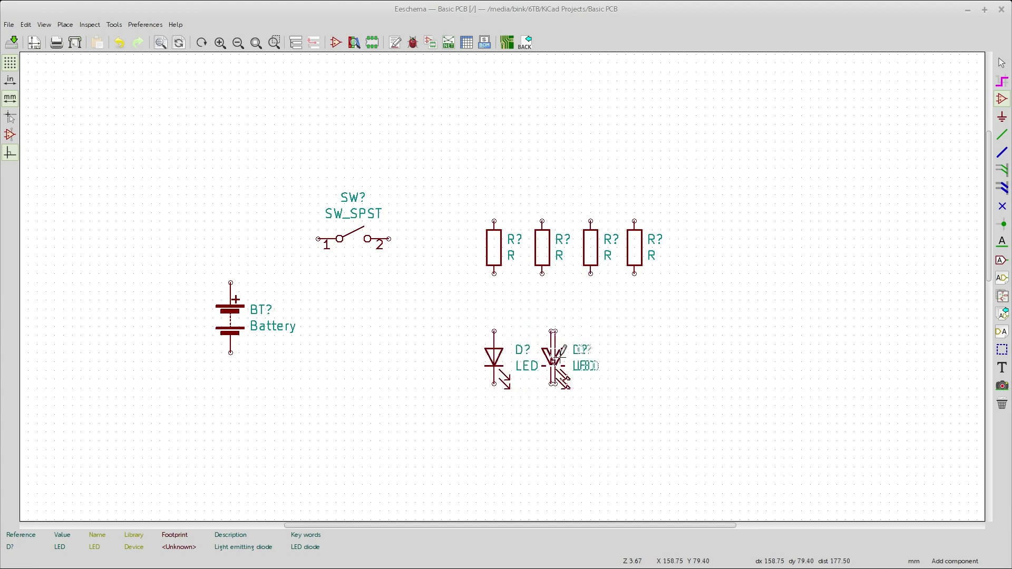
left_click(607, 350)
key("Insert")
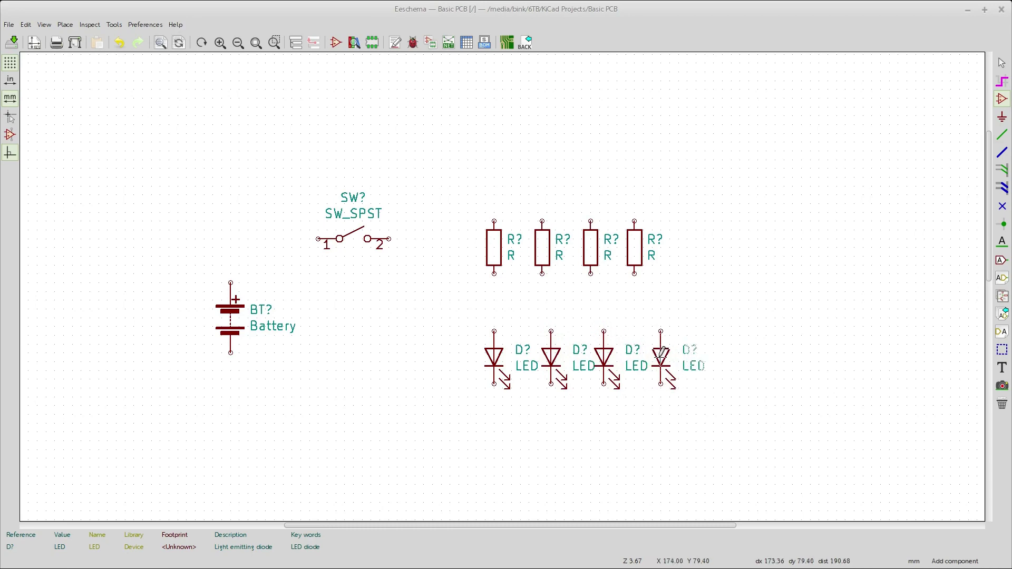
left_click(661, 352)
key("Escape")
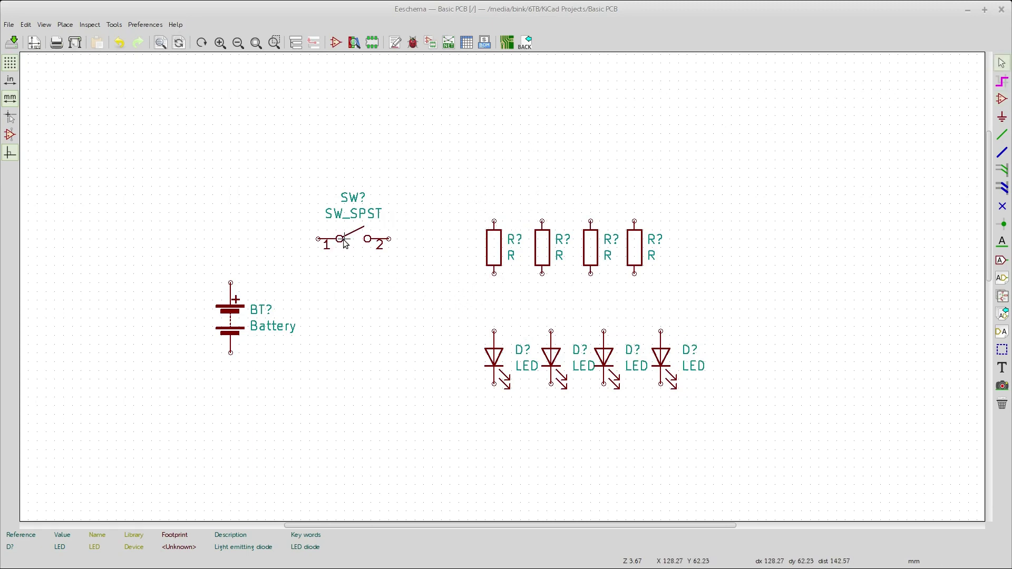
Step: Move the switch higher above the battery and wire the battery's positive side to switch pin 1
left_click_drag(338, 239, 346, 177)
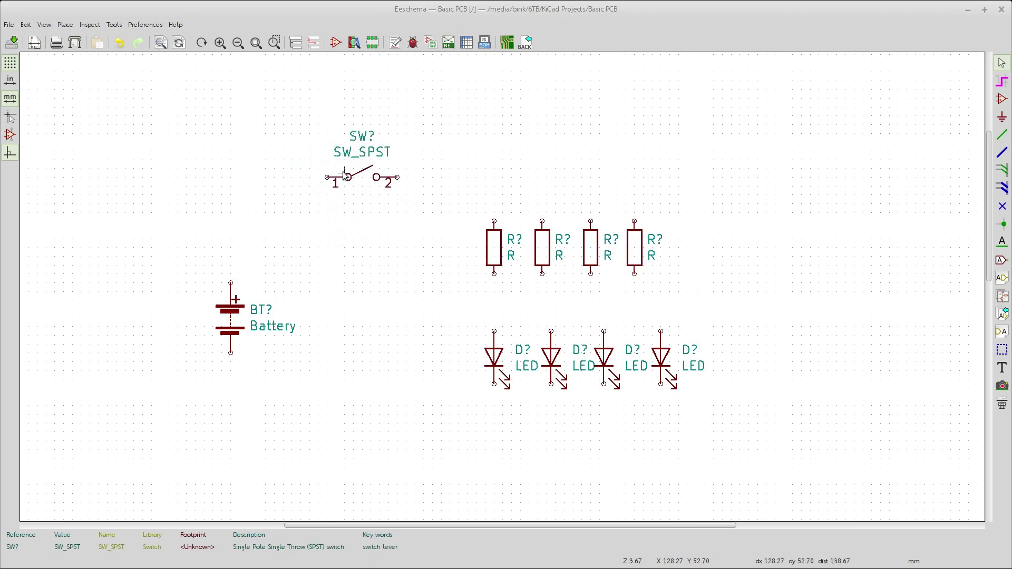
left_click(1001, 136)
left_click(234, 283)
left_click(328, 177)
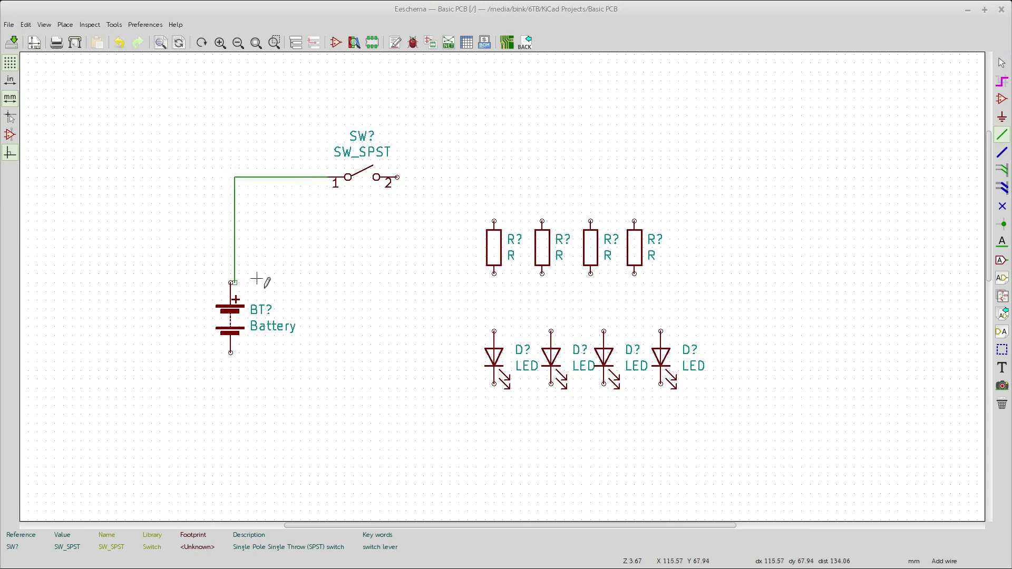
Step: Wire switch pin 2 to the upper pins of all four resistors and add a junction at the fourth resistor
left_click(397, 177)
left_click(459, 212)
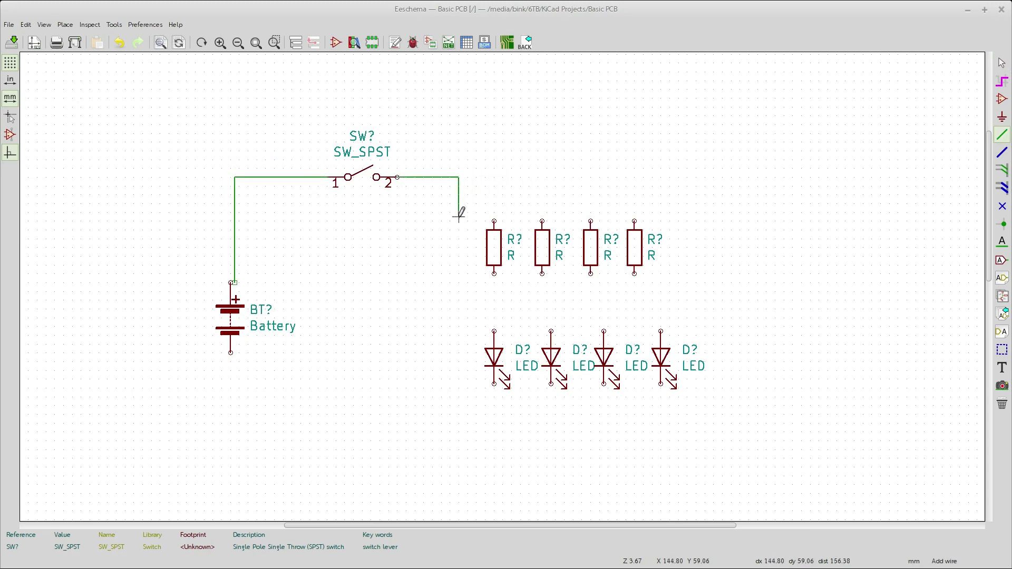
left_click(493, 220)
left_click(494, 221)
left_click(635, 220)
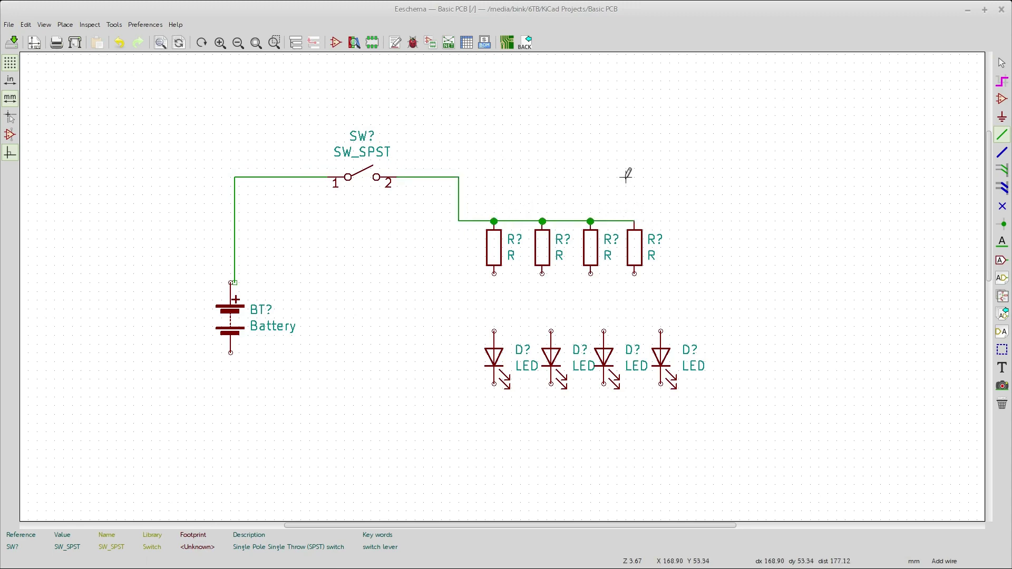
key("Escape")
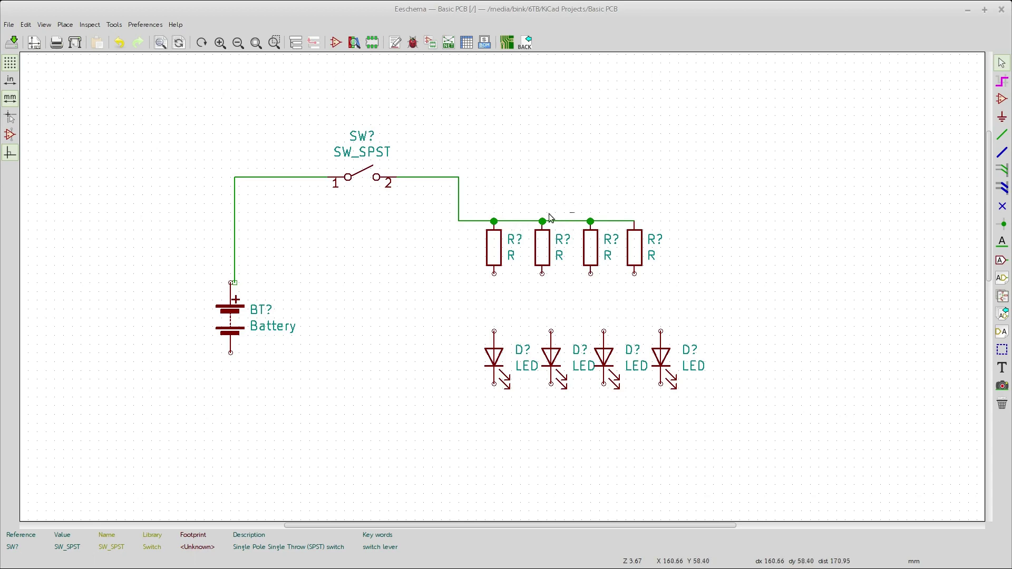
left_click(1002, 225)
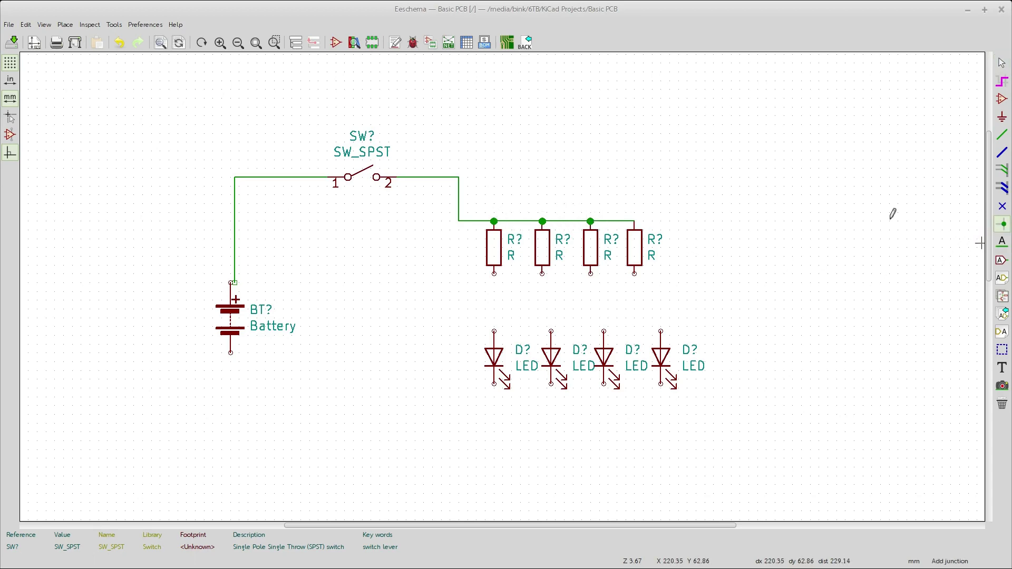
left_click(634, 221)
Step: Wire the lower pins of all four resistors together, loop the wire around the fourth LED, and connect it to all four LEDs' upper pins
key("w")
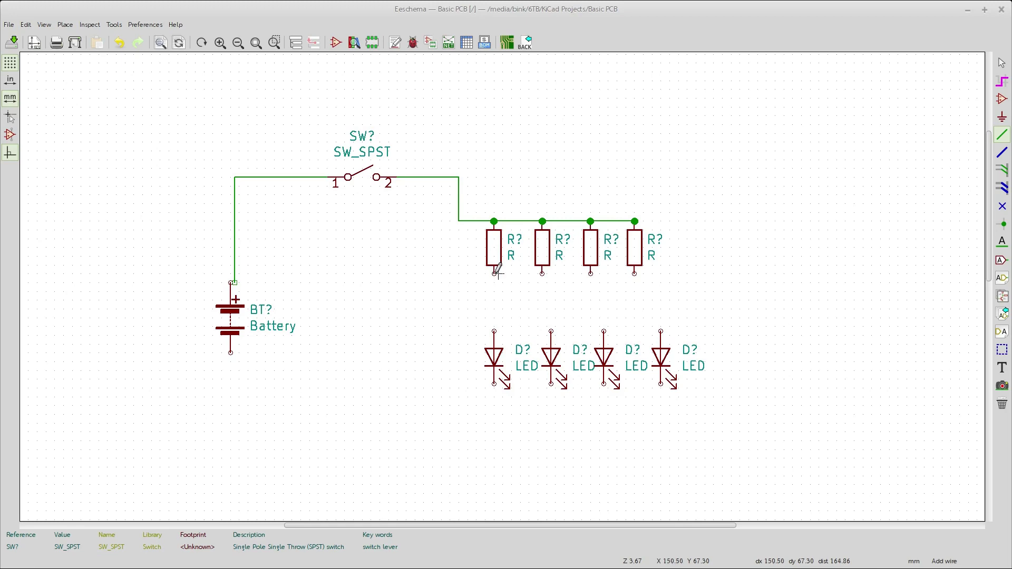
left_click(494, 273)
left_click(541, 273)
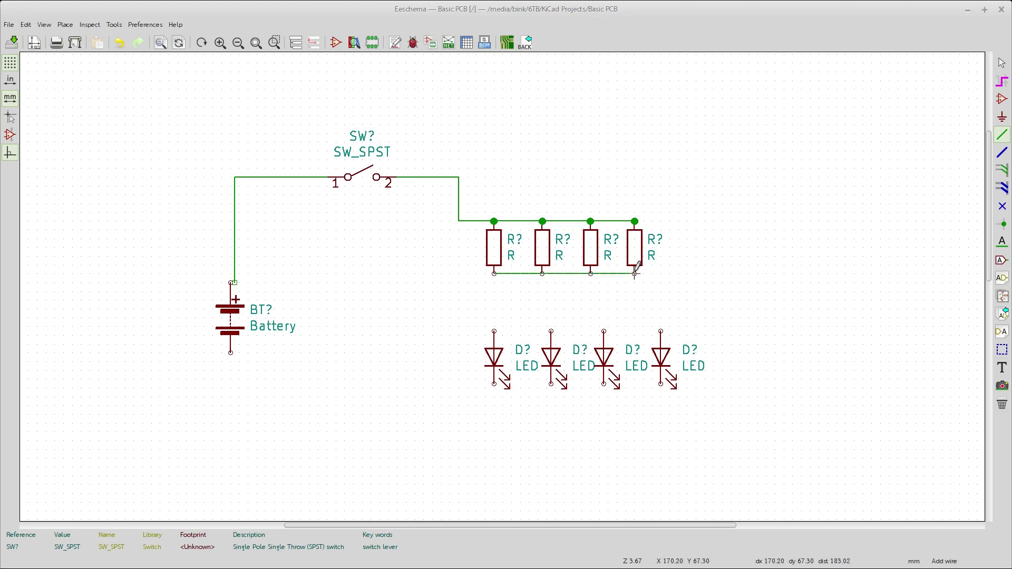
left_click(748, 273)
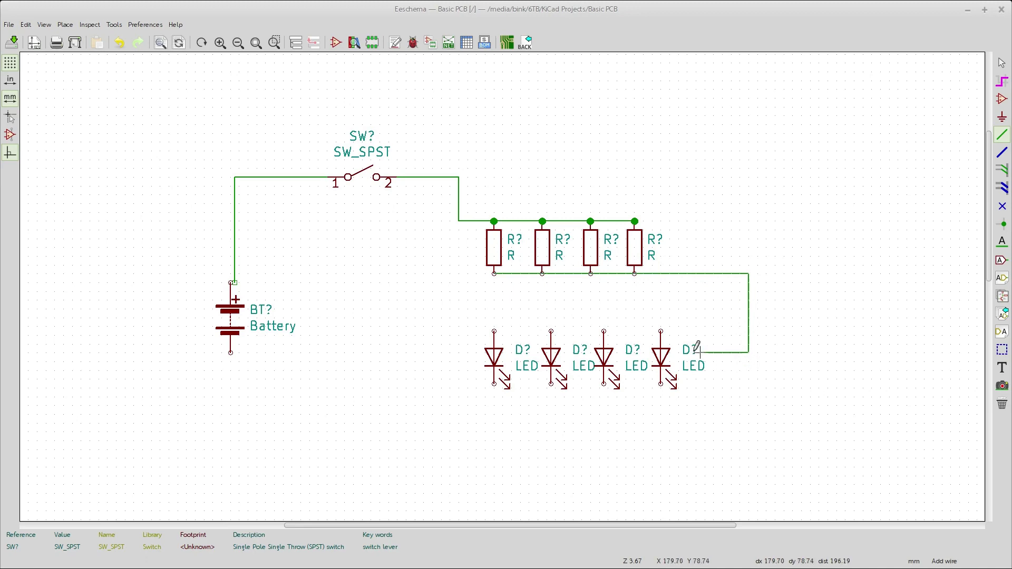
left_click(660, 331)
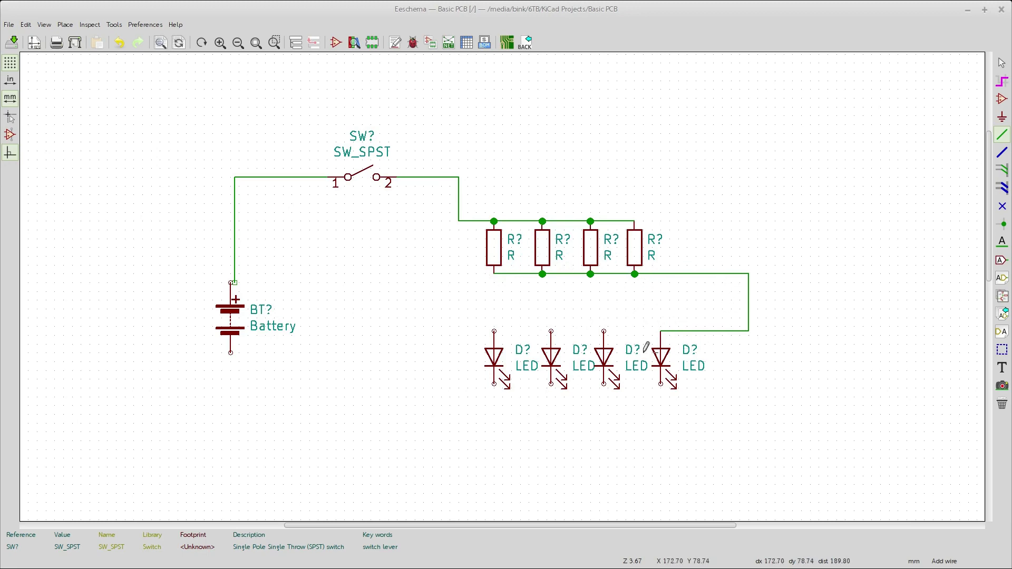
left_click(660, 330)
left_click(493, 330)
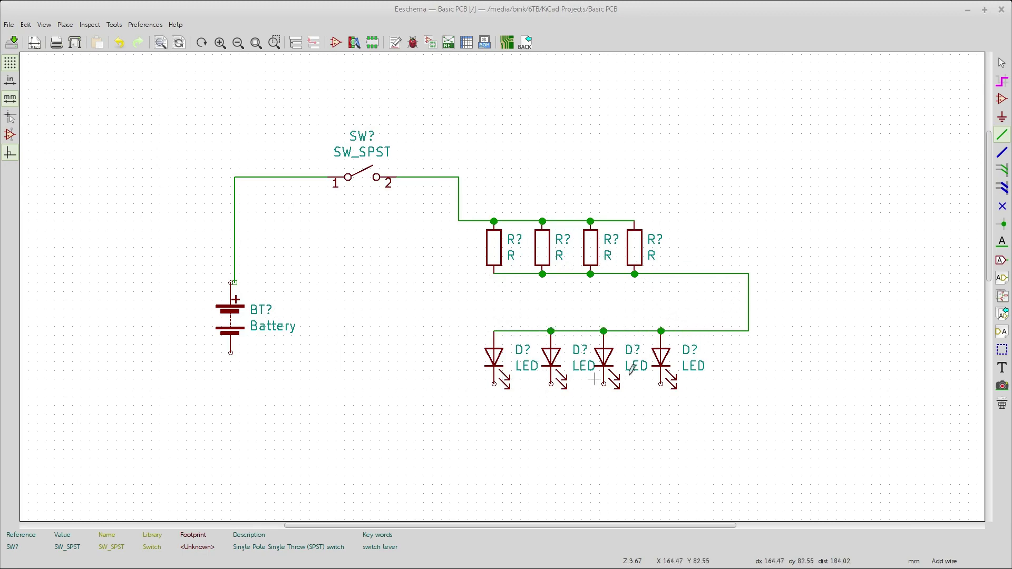
Step: Wire the lower pins of all four LEDs together and connect them to the battery's negative pin
left_click(661, 383)
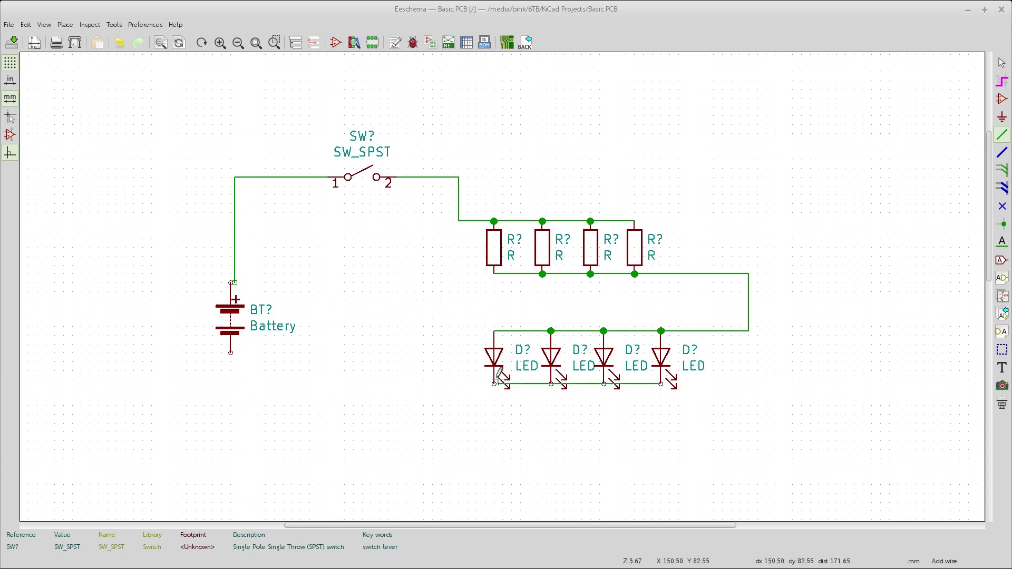
left_click(230, 351)
middle_click_drag(452, 284, 477, 295)
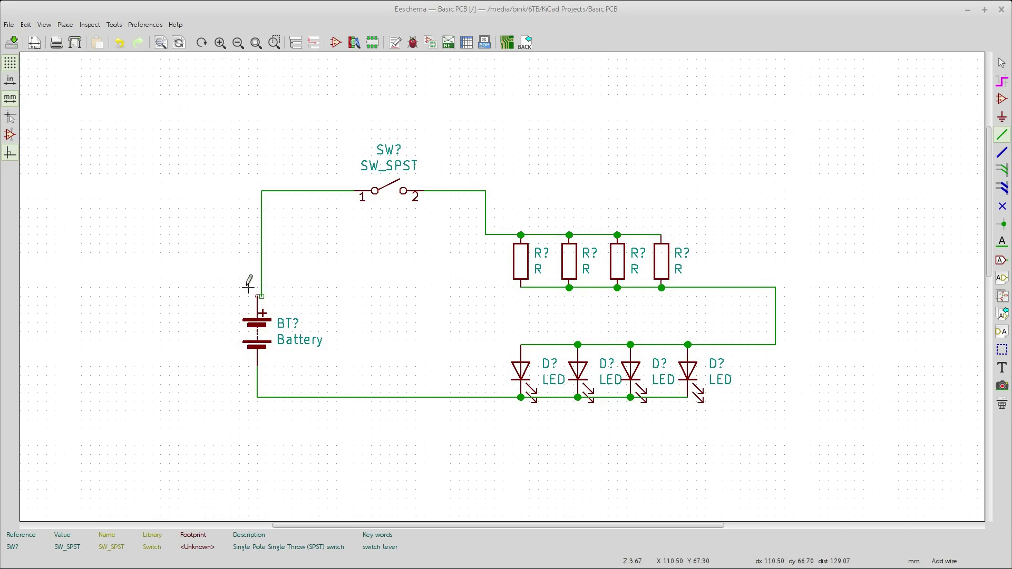
key("Escape")
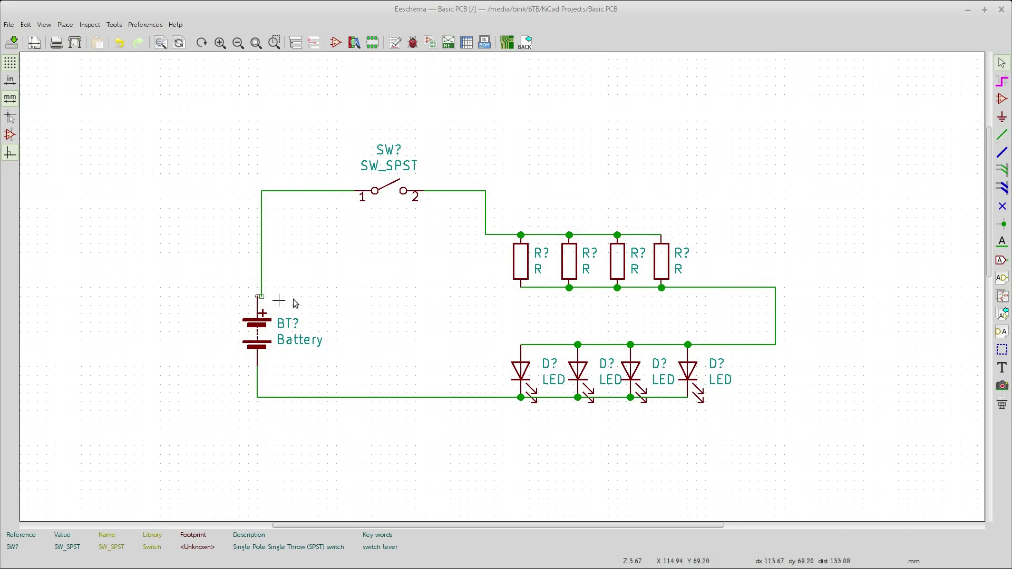
Step: Delete both misaligned wire segments between the battery and switch pin 1, and rewire the battery's positive pin straight to switch pin 1
left_click(1000, 404)
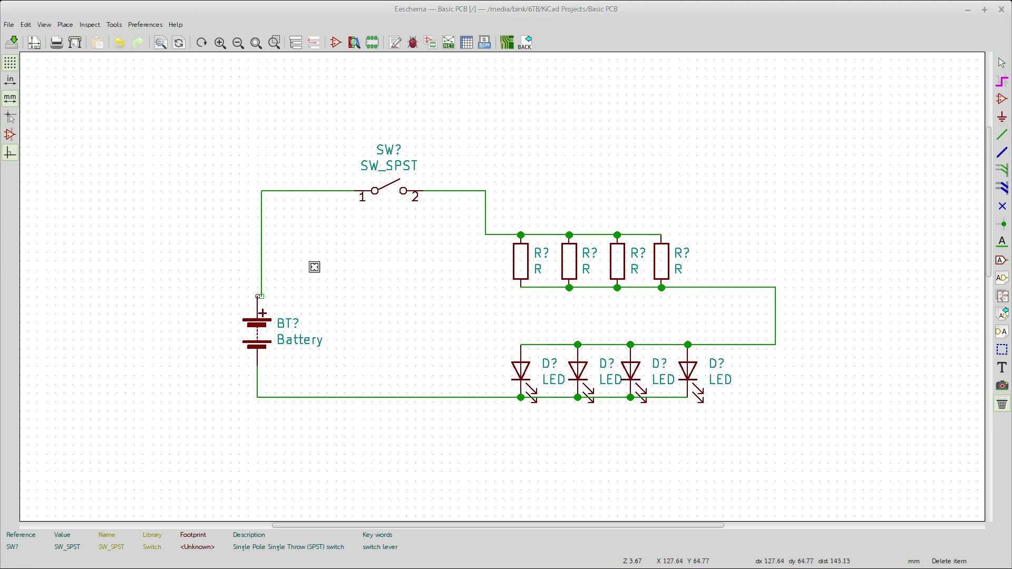
left_click(260, 256)
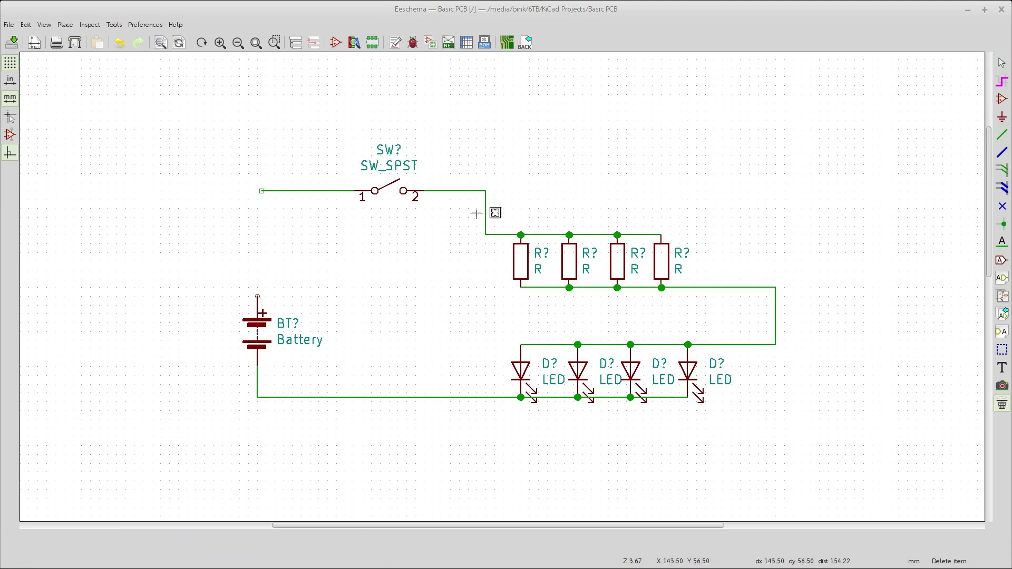
left_click(302, 190)
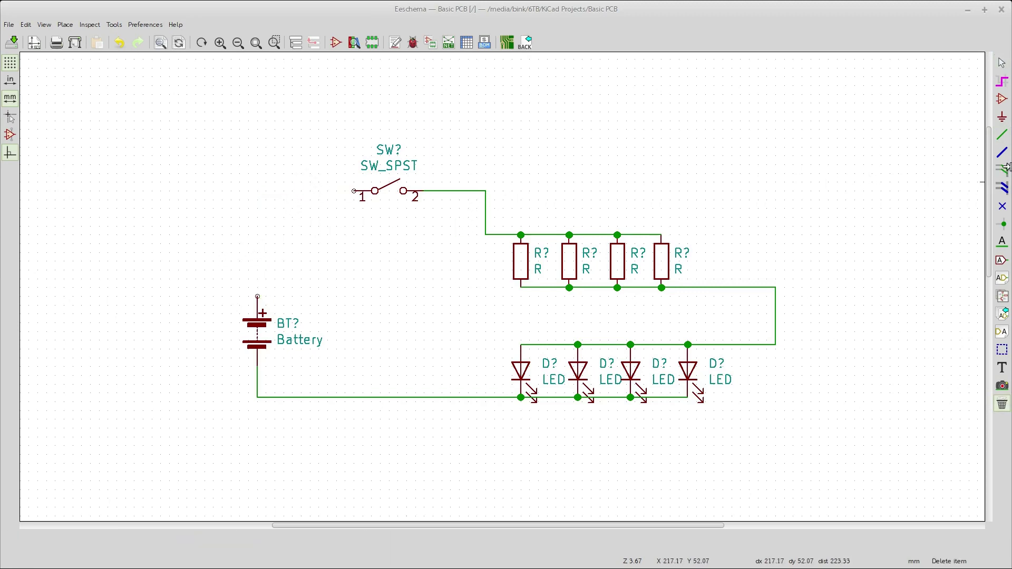
left_click(1001, 135)
left_click(257, 296)
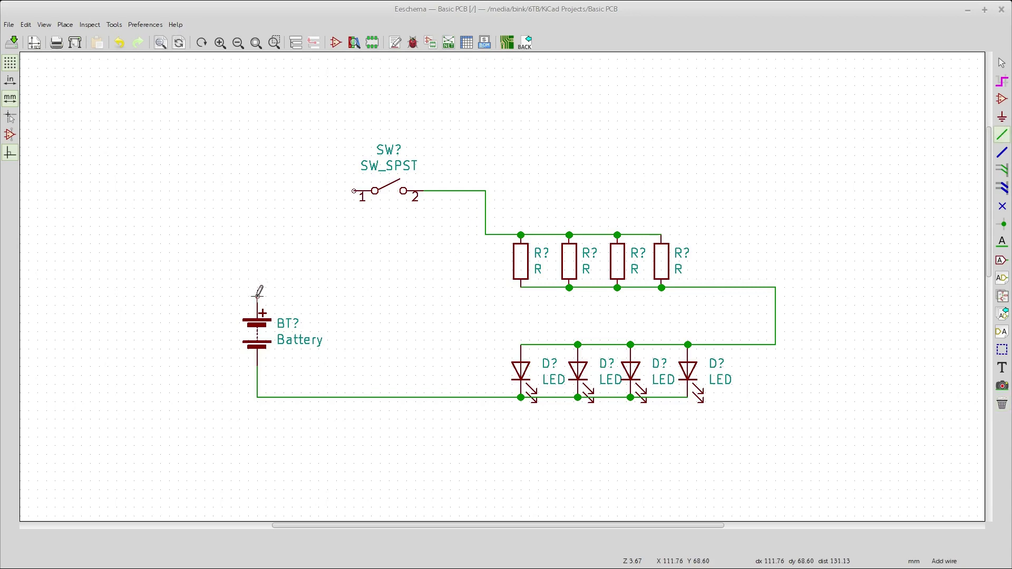
left_click(354, 190)
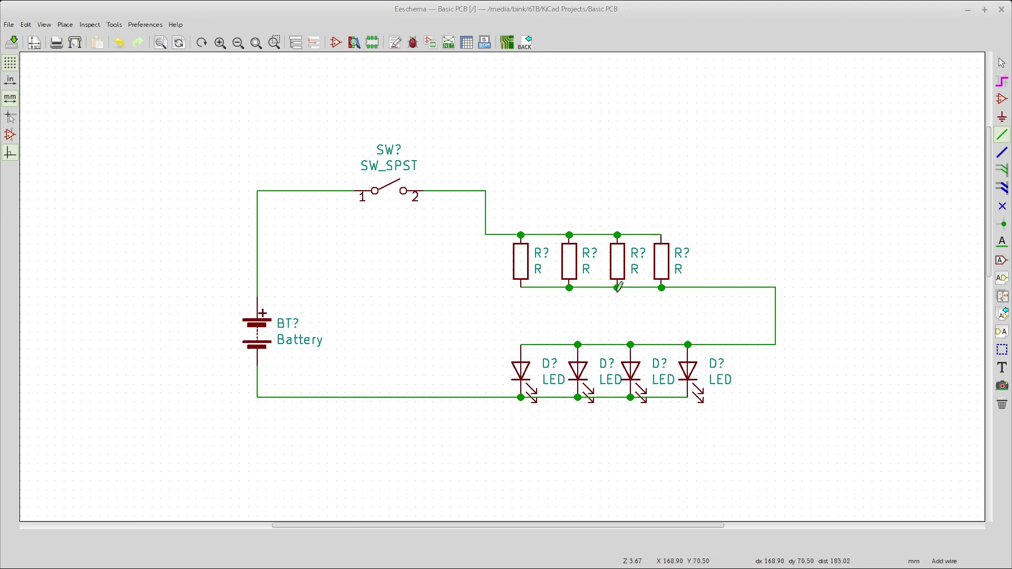
Step: Annotate the entire schematic, keeping existing annotations and sorting by X position, and run the electrical rules check
left_click(395, 42)
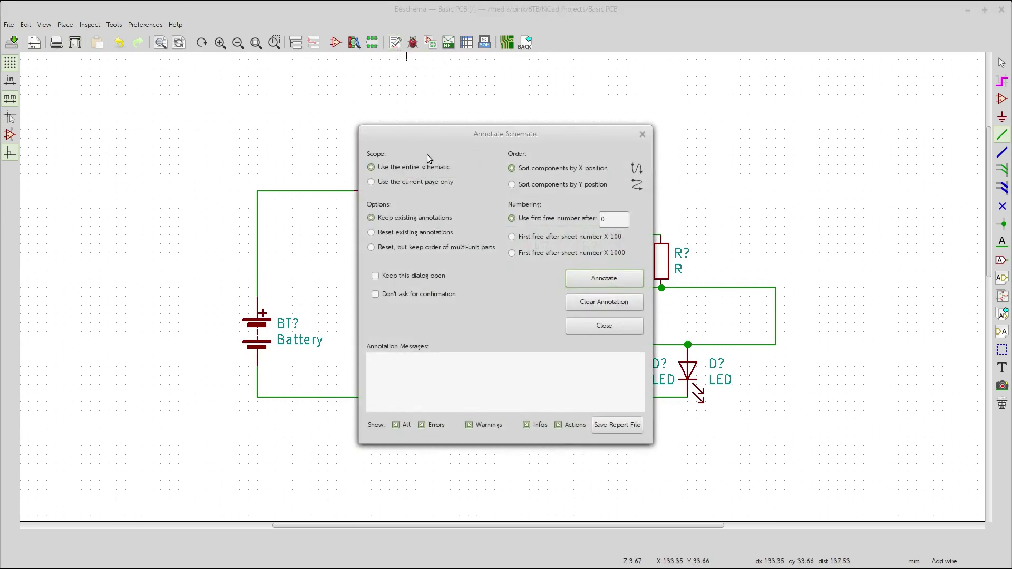
left_click(614, 280)
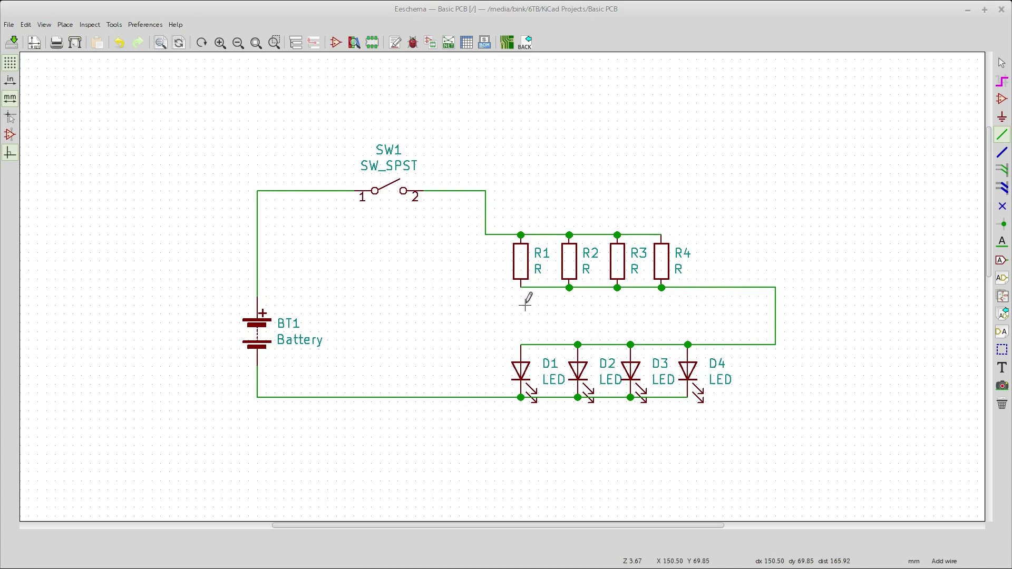
left_click(413, 43)
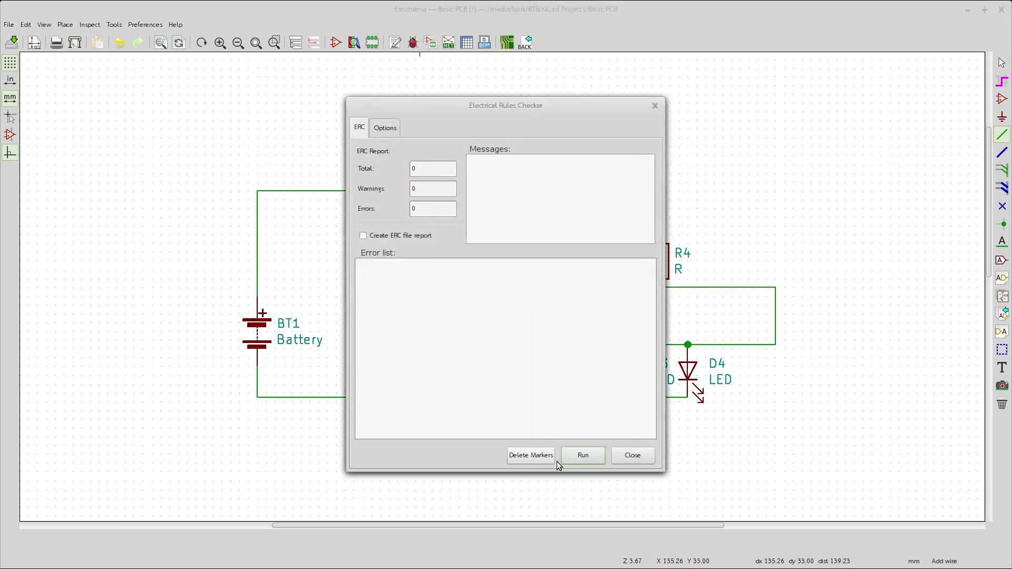
left_click(583, 454)
left_click(632, 455)
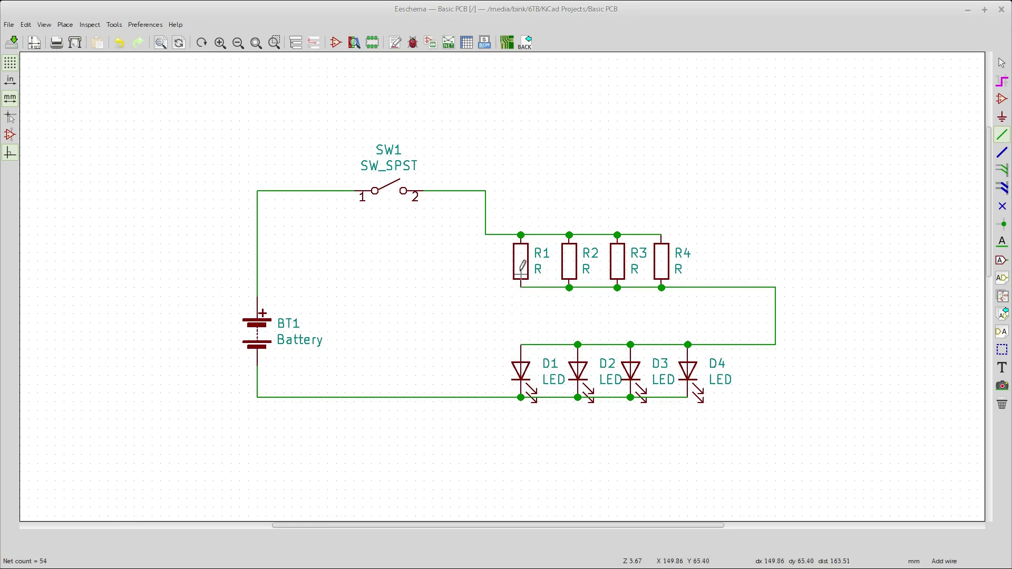
Step: Open the footprint assignment and select TerminalBlock_bornier-2_P5.08mm from the TerminalBlock library for the battery BT1
left_click(521, 235)
left_click(431, 43)
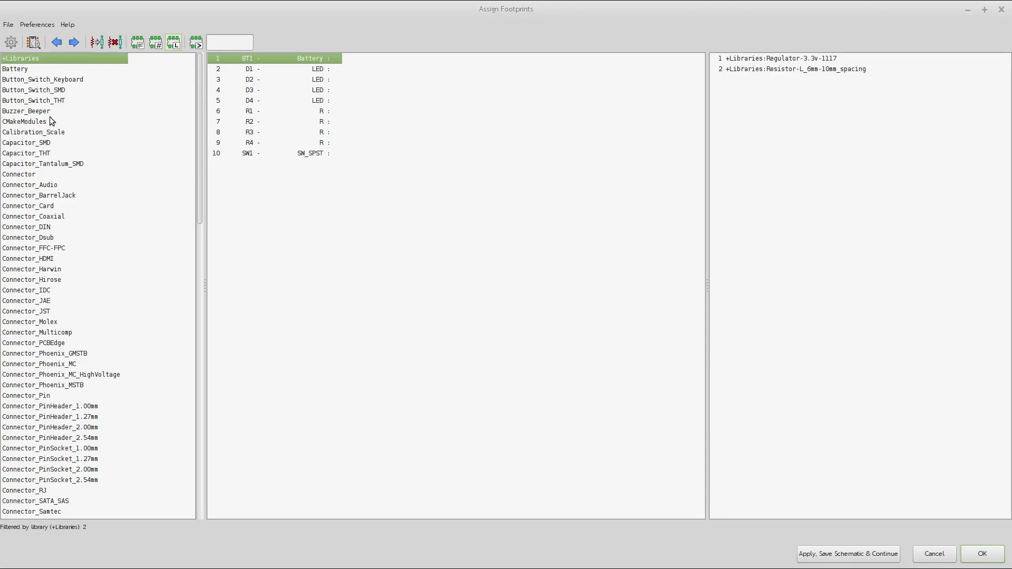
scroll(47, 125, "down", 17)
scroll(51, 124, "down", 8)
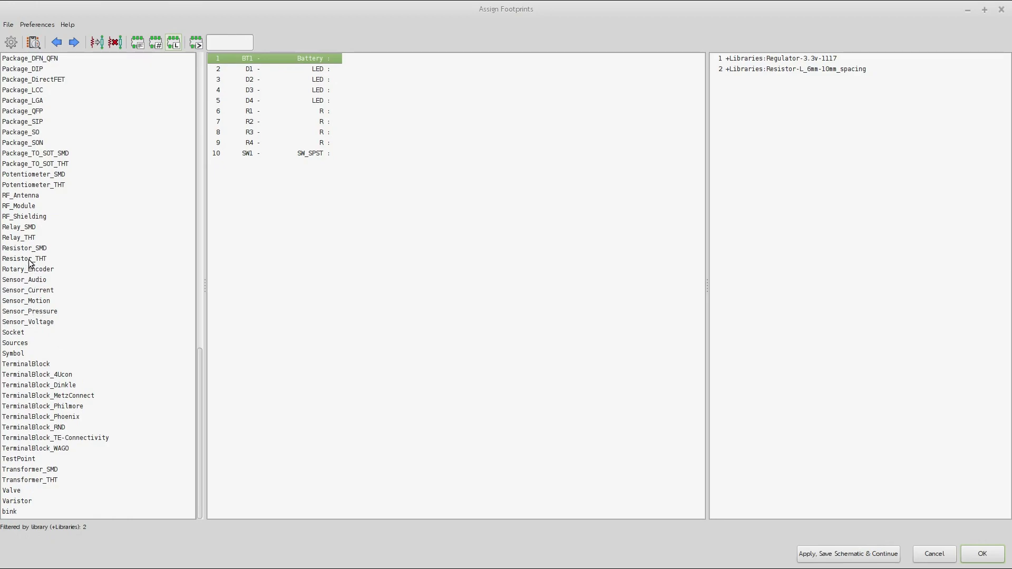
scroll(121, 120, "up", 5)
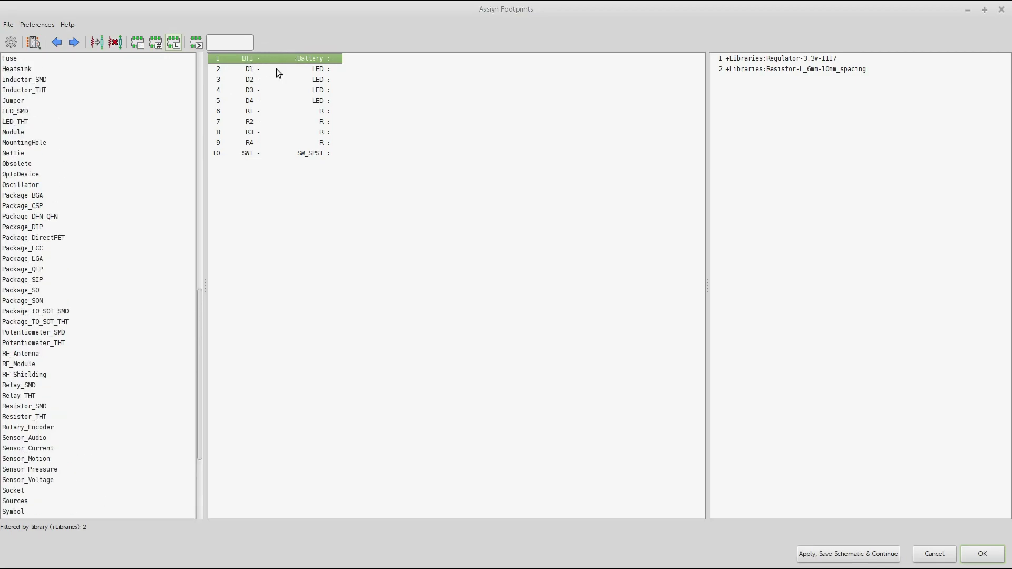
scroll(58, 284, "down", 5)
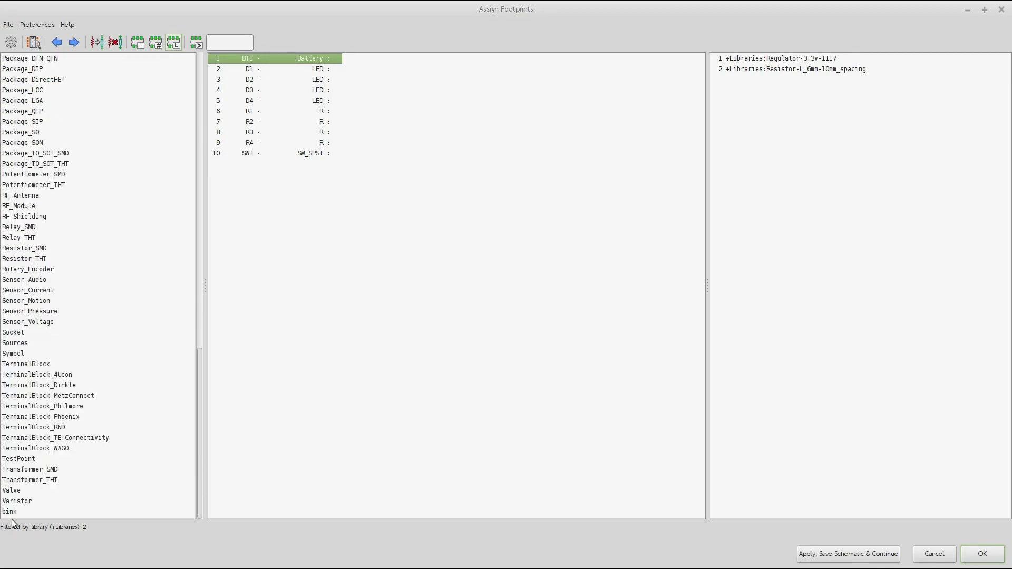
left_click(27, 364)
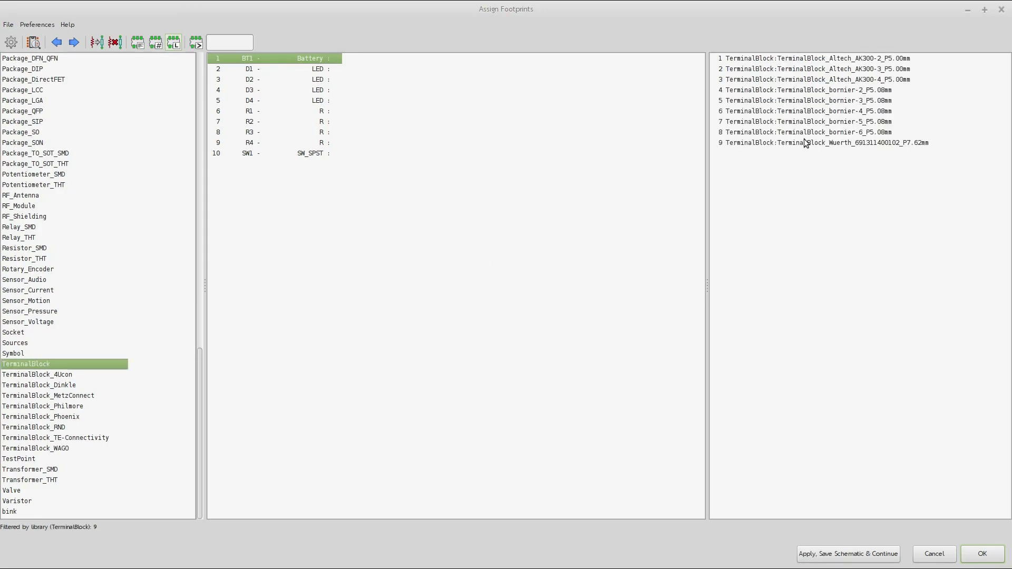
left_click(804, 91)
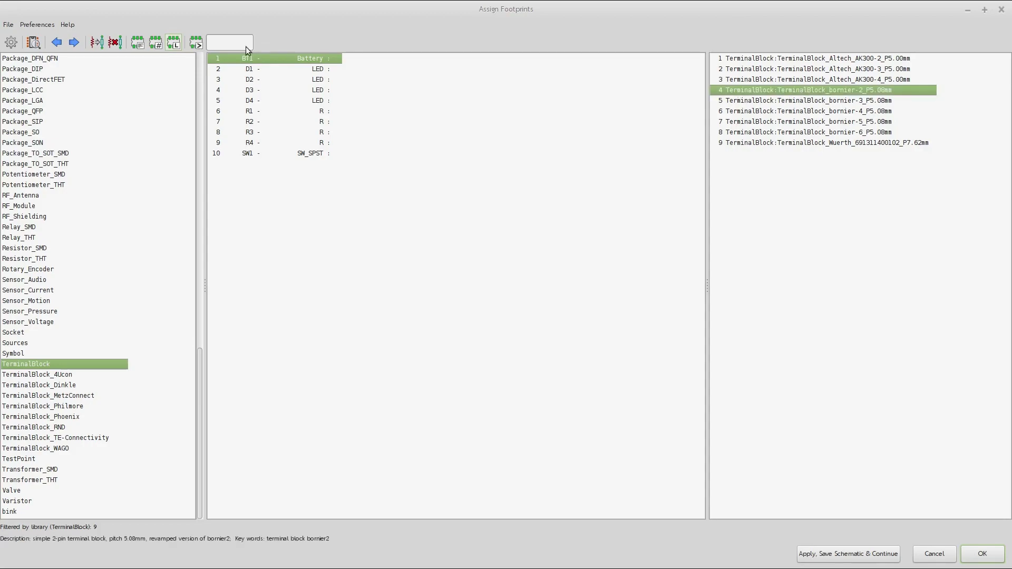
Step: Preview the TerminalBlock_bornier-2_P5.08mm footprint and assign it to the battery BT1
left_click(33, 43)
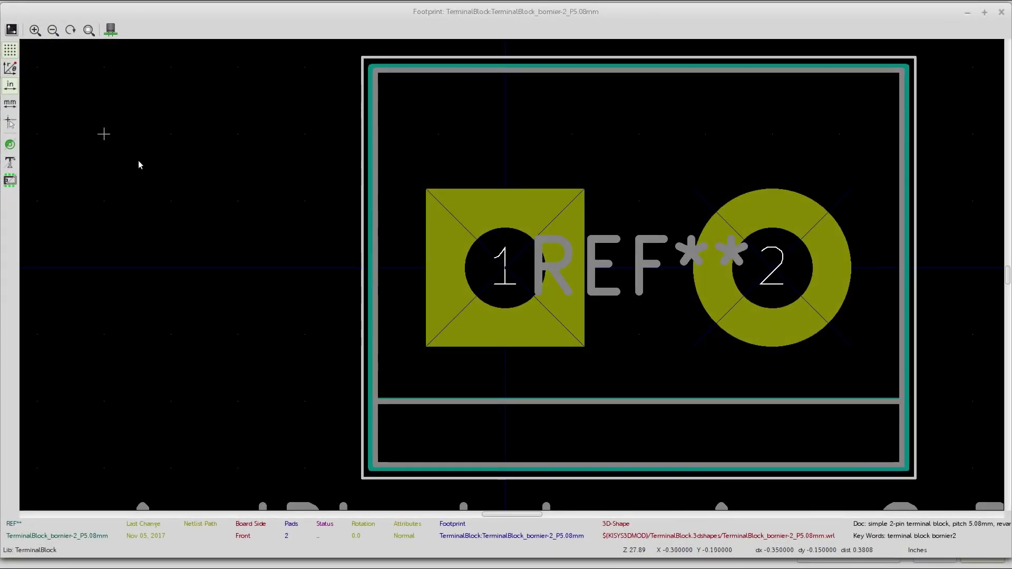
scroll(652, 270, "up", 3)
scroll(527, 279, "down", 2)
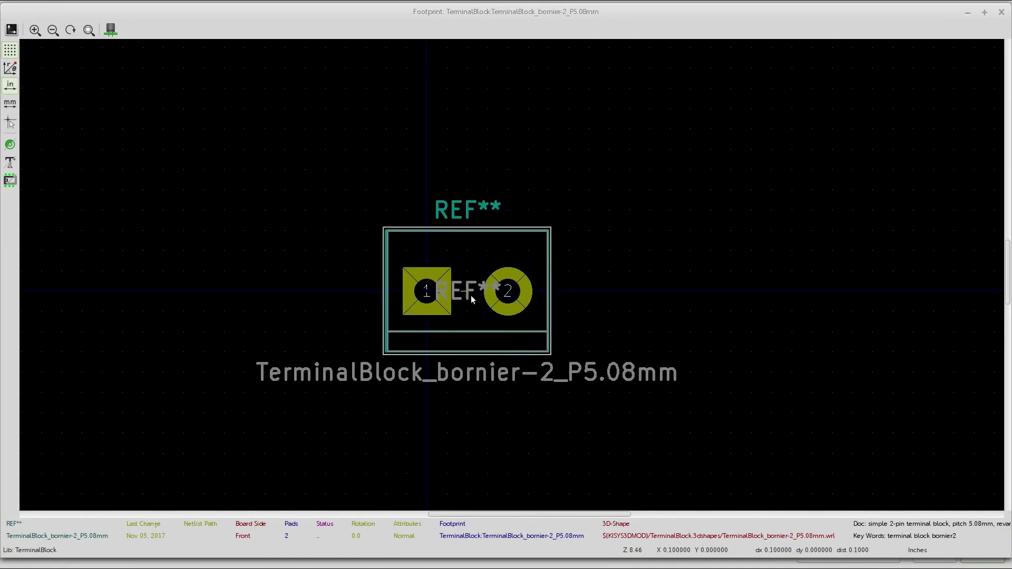
scroll(507, 272, "up", 2)
scroll(507, 273, "down", 1)
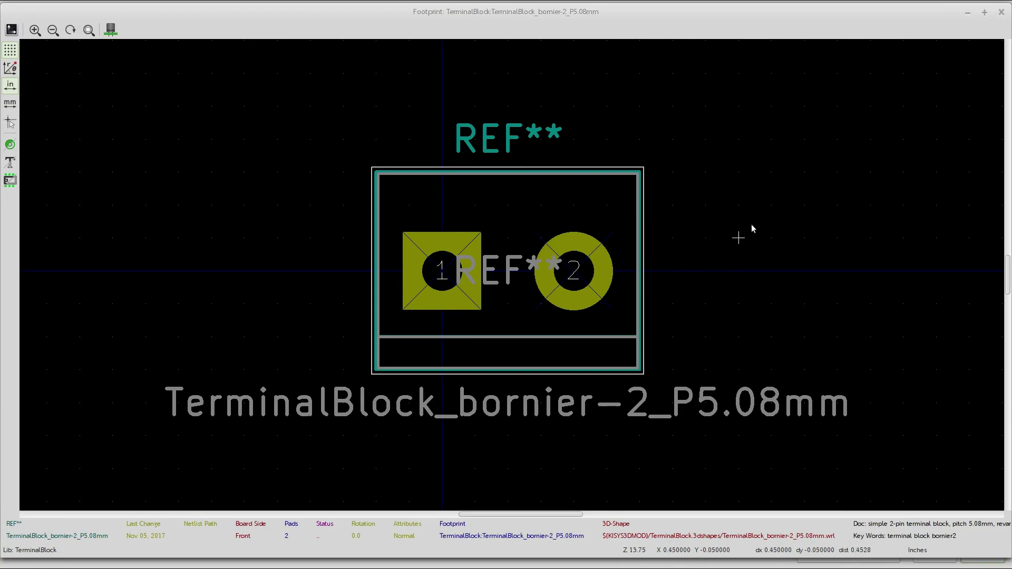
left_click(1001, 12)
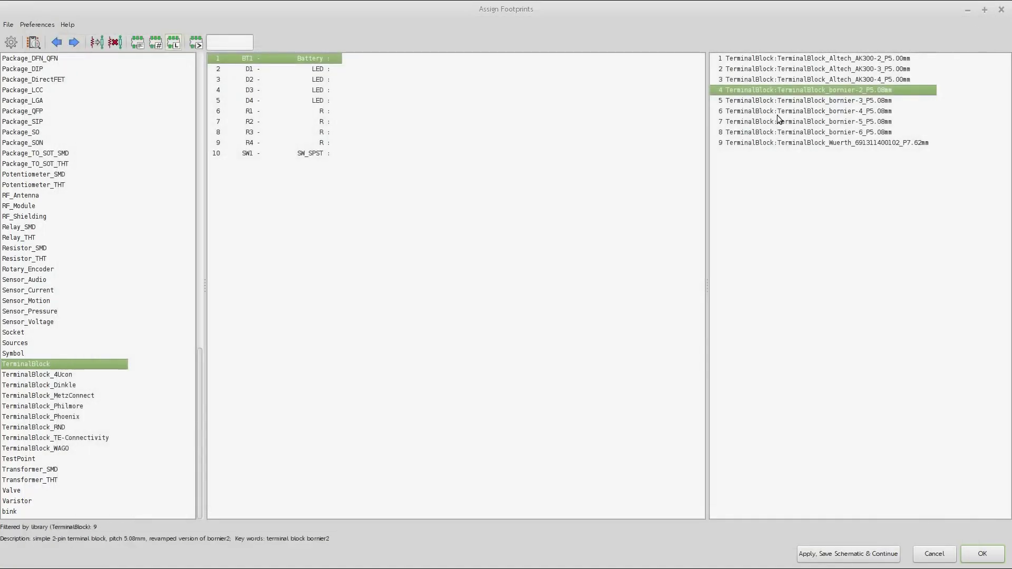
double_click(727, 89)
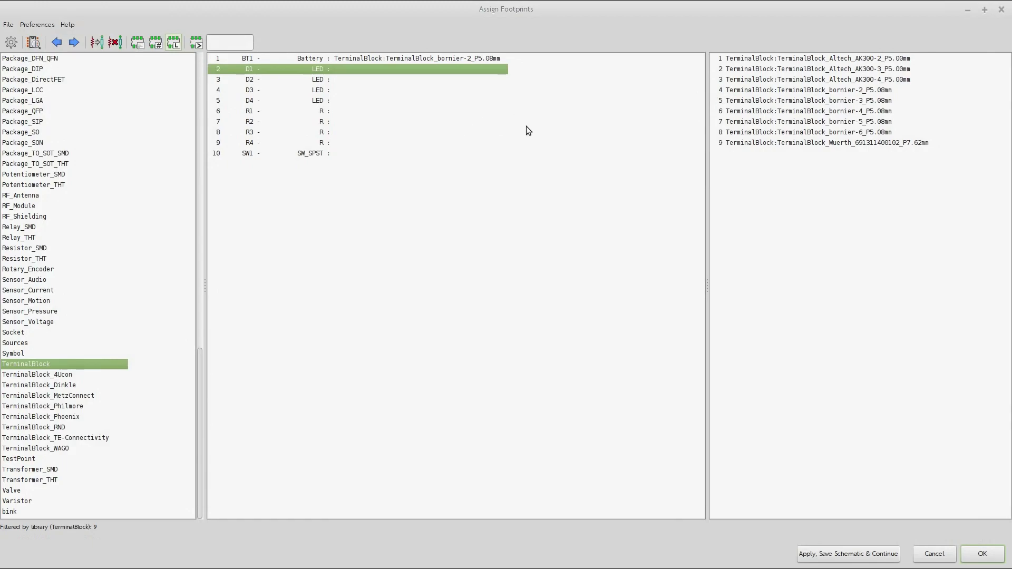
Step: Browse the LED_THT library and select the LED_D5.0mm_Clear footprint for D1
scroll(36, 254, "up", 9)
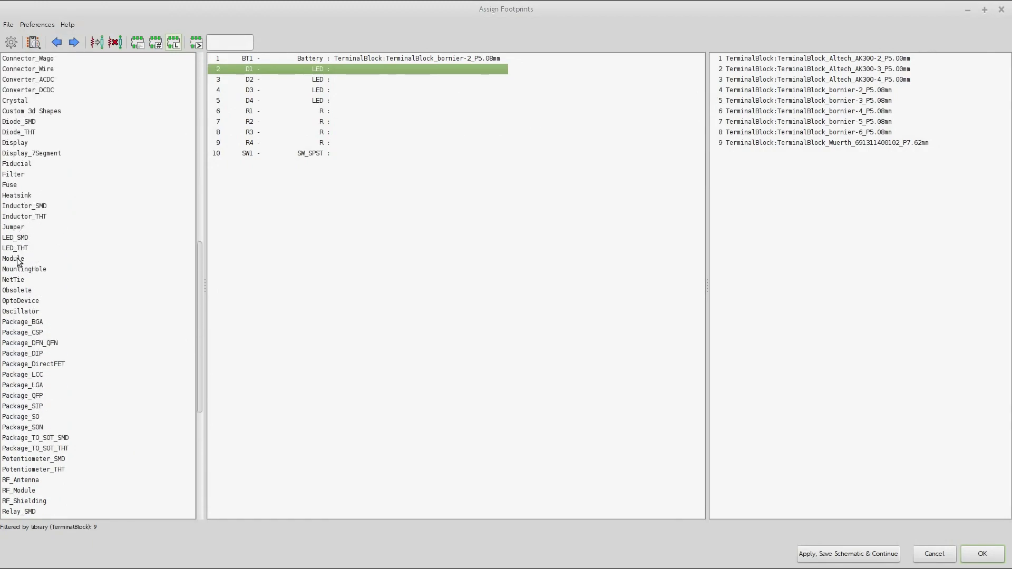
left_click(16, 246)
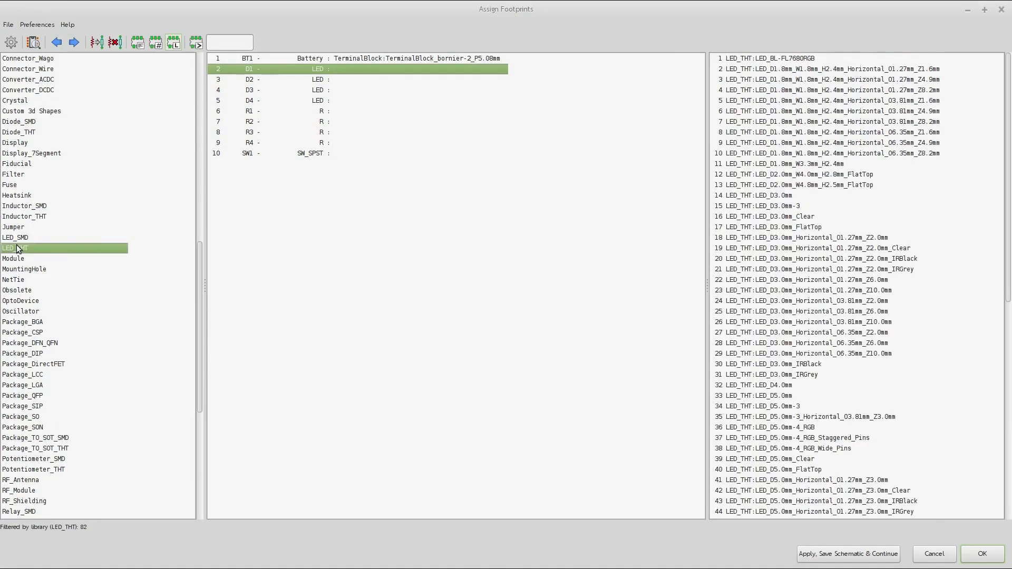
scroll(811, 337, "down", 5)
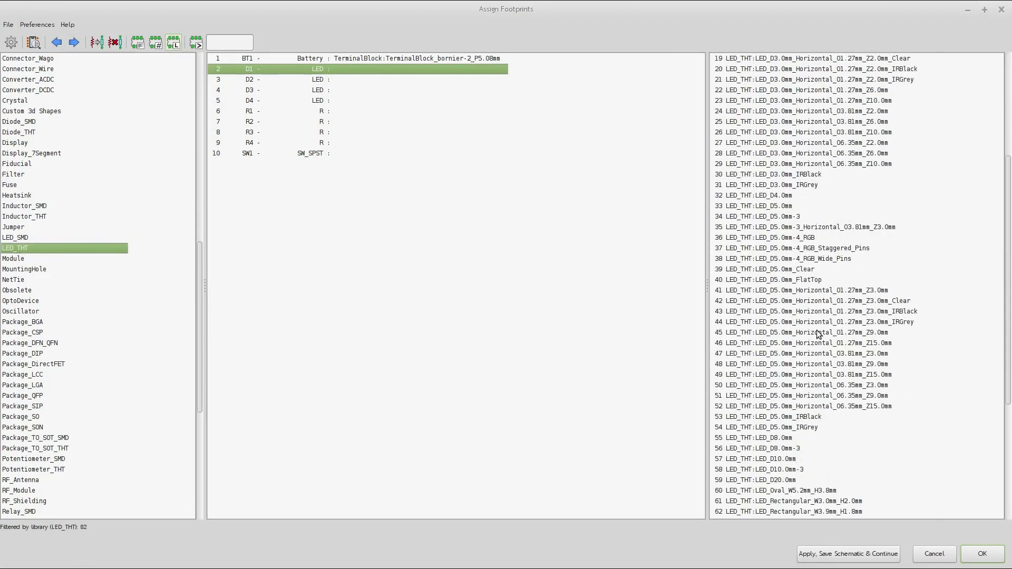
scroll(793, 369, "down", 5)
scroll(795, 372, "down", 3)
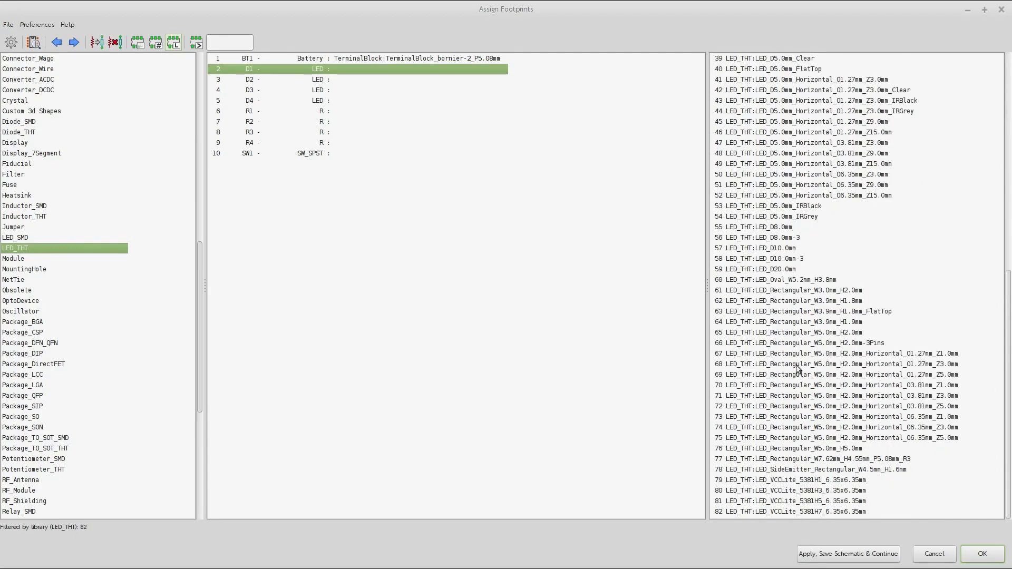
scroll(807, 355, "up", 3)
scroll(806, 354, "up", 2)
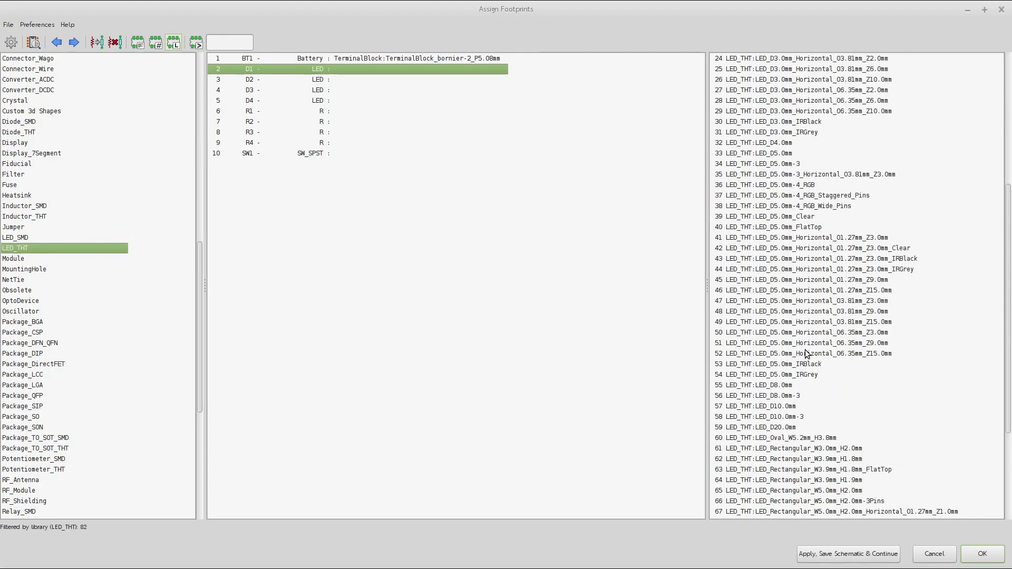
left_click(762, 221)
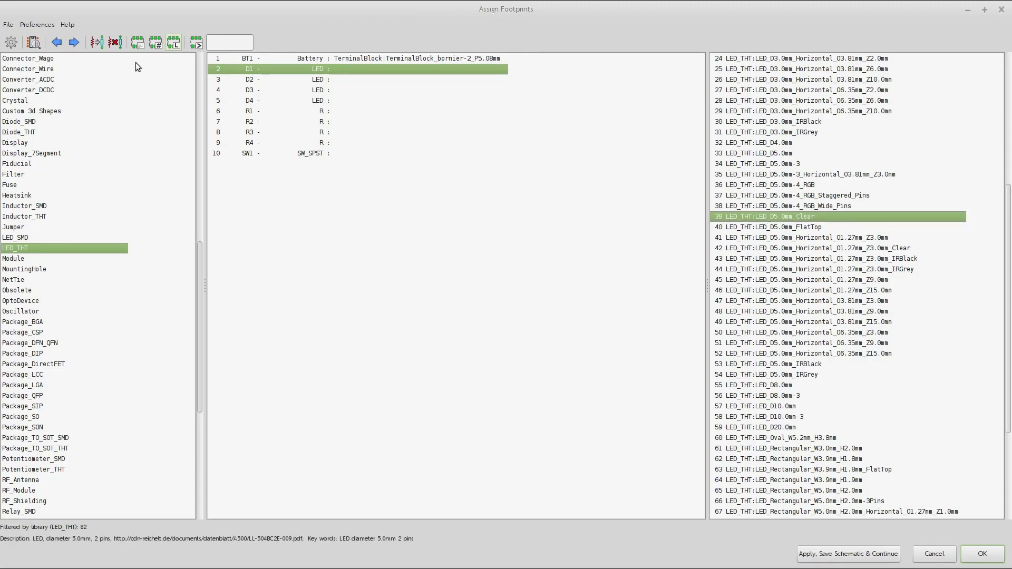
Step: Preview the LED_D5.0mm_Clear footprint to examine its pads and outline, and close the preview
left_click(30, 46)
scroll(422, 293, "down", 3)
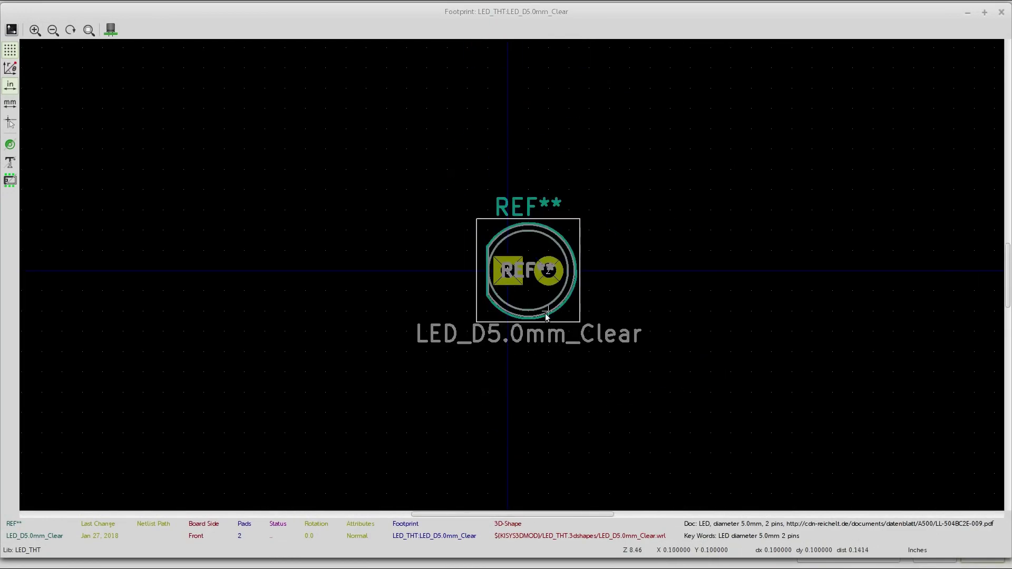
scroll(522, 339, "up", 2)
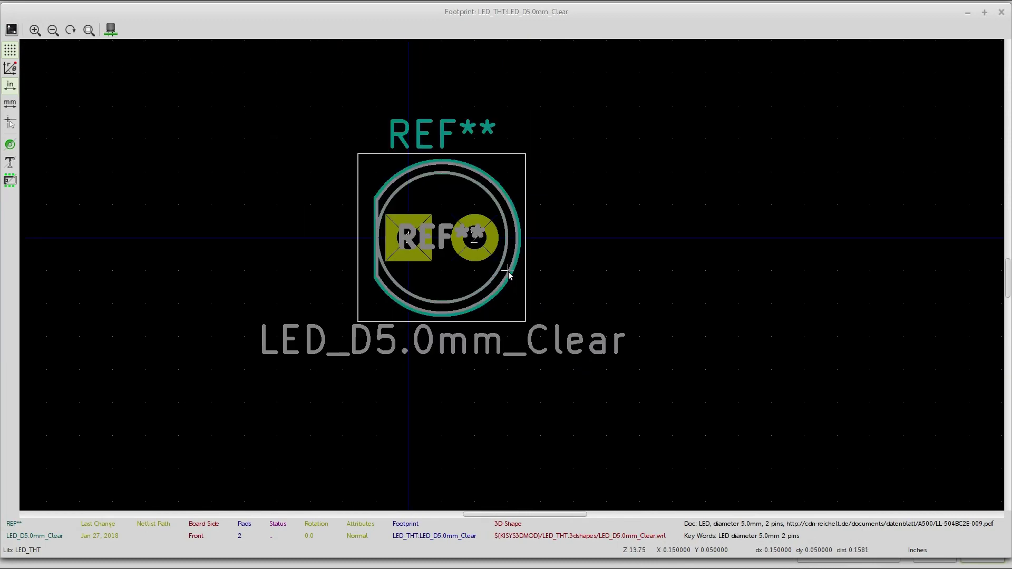
left_click(1001, 11)
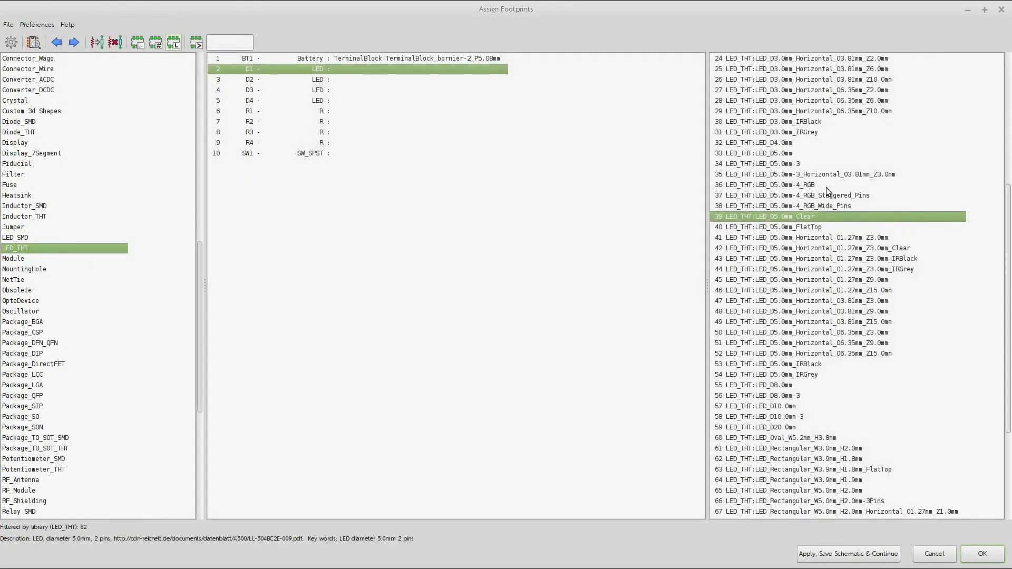
Step: Assign the LED_D5.0mm_Clear footprint to the LEDs D1, D2, D3 and D4
double_click(752, 215)
double_click(753, 215)
double_click(753, 215)
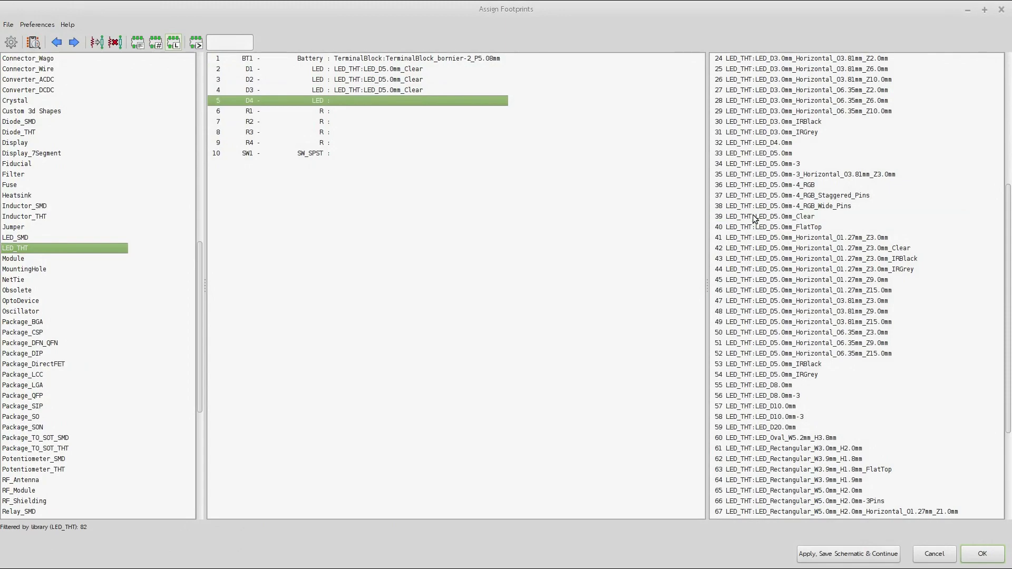
double_click(752, 215)
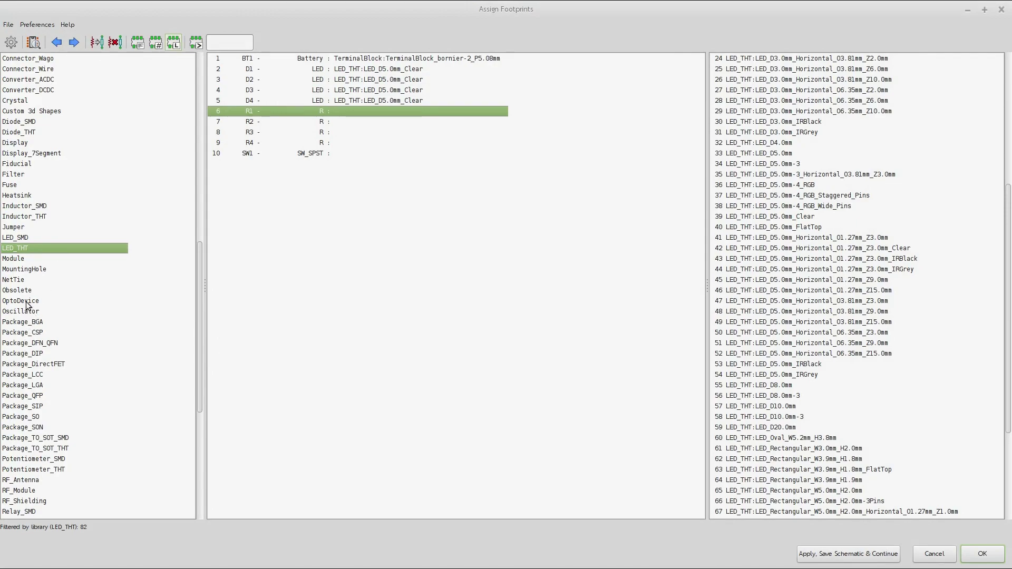
Step: Browse the Resistor_THT library and select the R_Axial_DIN0207_L6.3mm_D2.5mm_P10.16mm_Horizontal footprint for R1
scroll(36, 206, "up", 2)
scroll(36, 205, "up", 1)
scroll(33, 210, "down", 12)
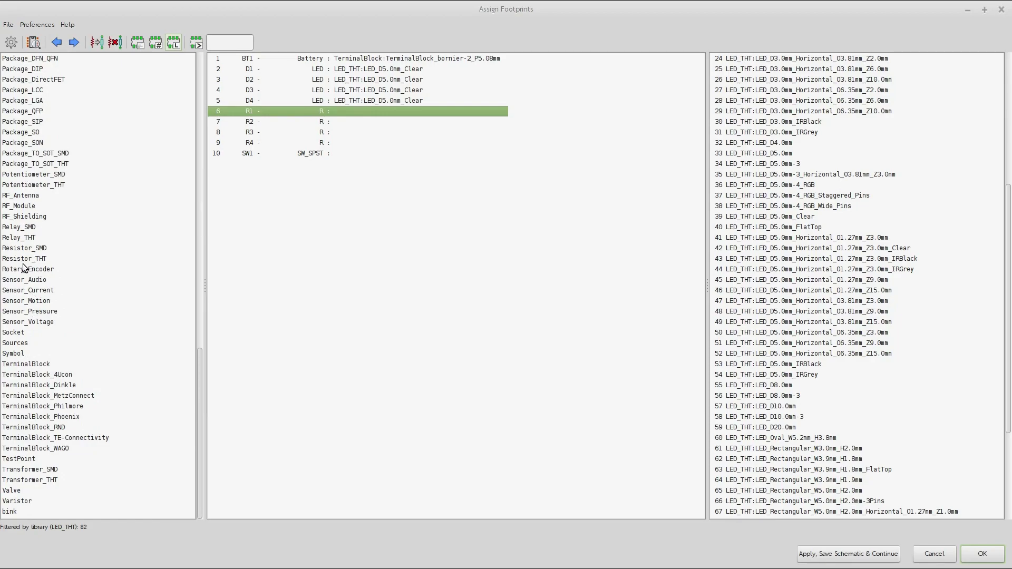
left_click(18, 259)
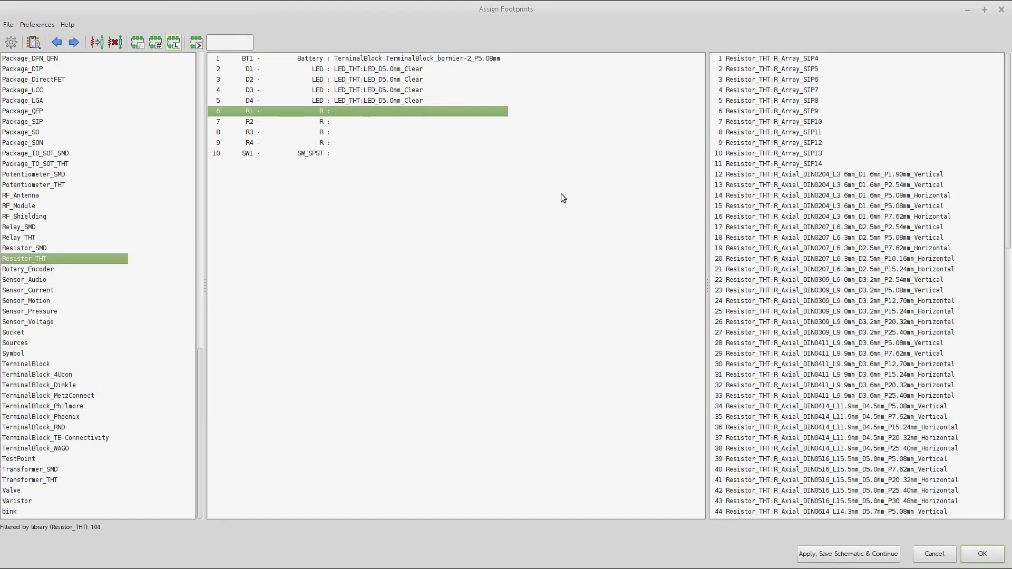
scroll(858, 258, "down", 14)
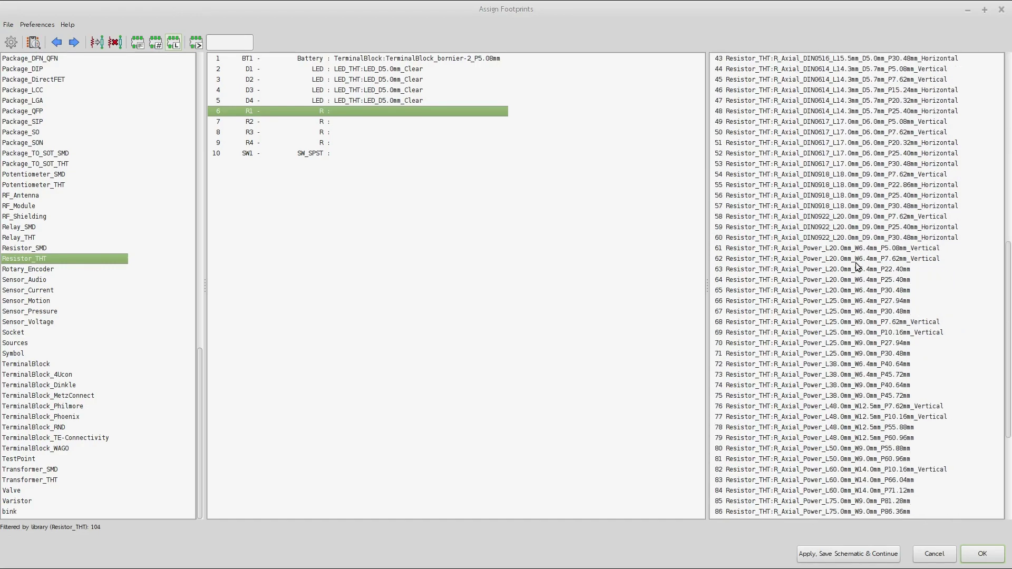
scroll(855, 263, "down", 6)
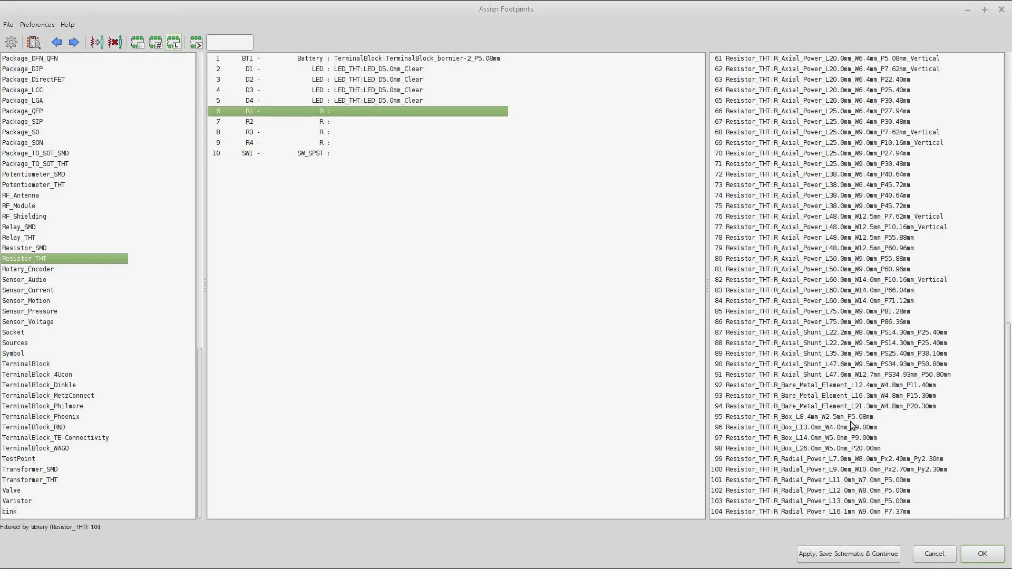
scroll(862, 392, "up", 14)
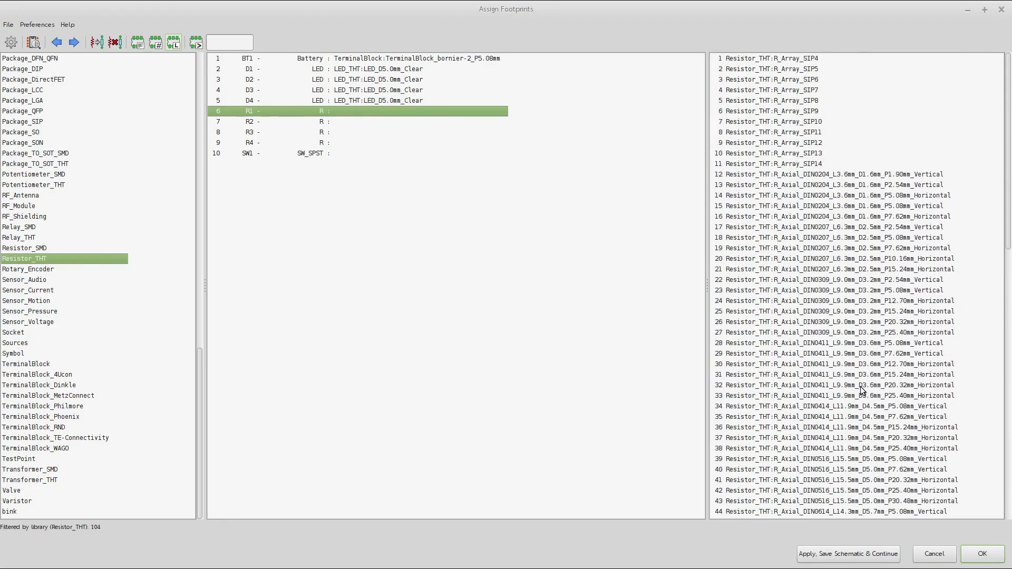
scroll(860, 388, "down", 3)
scroll(858, 384, "up", 4)
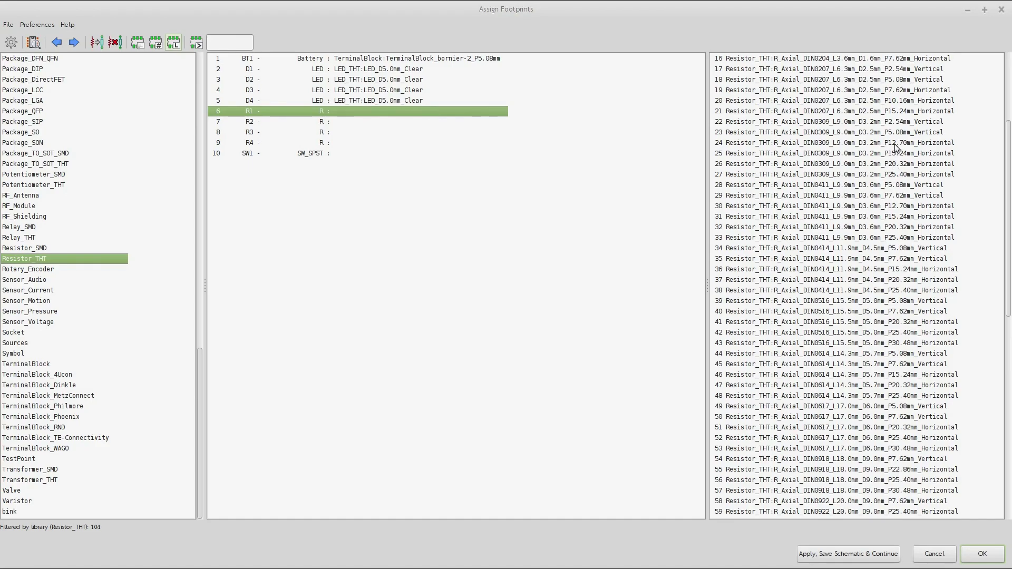
left_click(743, 101)
Step: Preview the selected 10.16 mm pitch axial resistor footprint to examine its pads and body, and close the preview
left_click(34, 42)
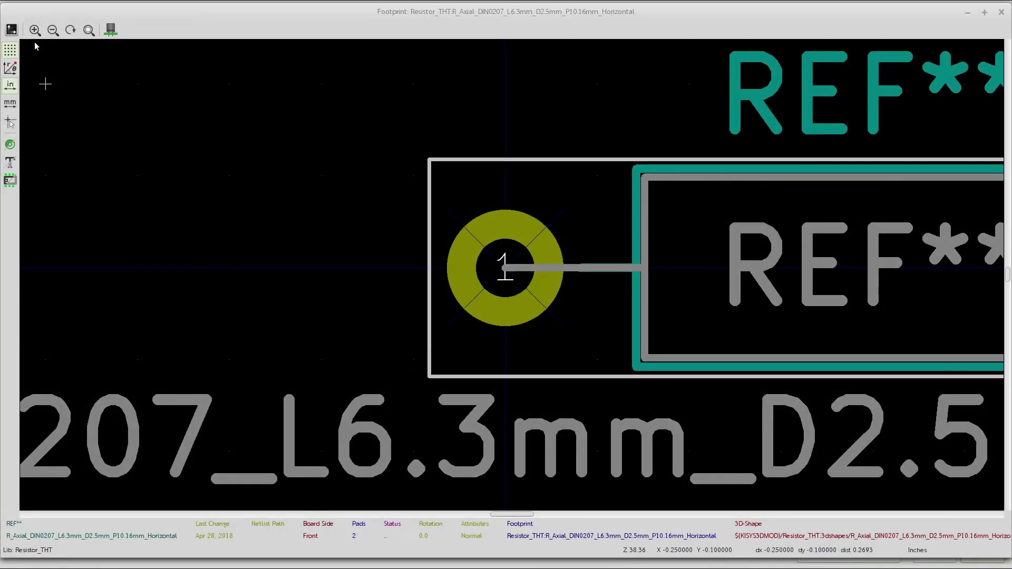
scroll(321, 266, "down", 3)
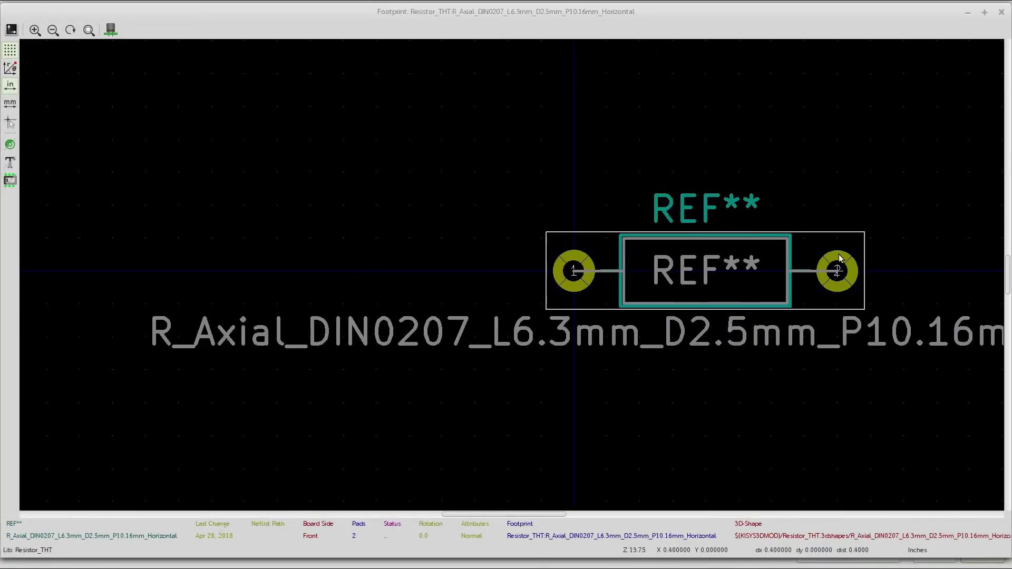
scroll(913, 270, "up", 1)
scroll(508, 270, "down", 1)
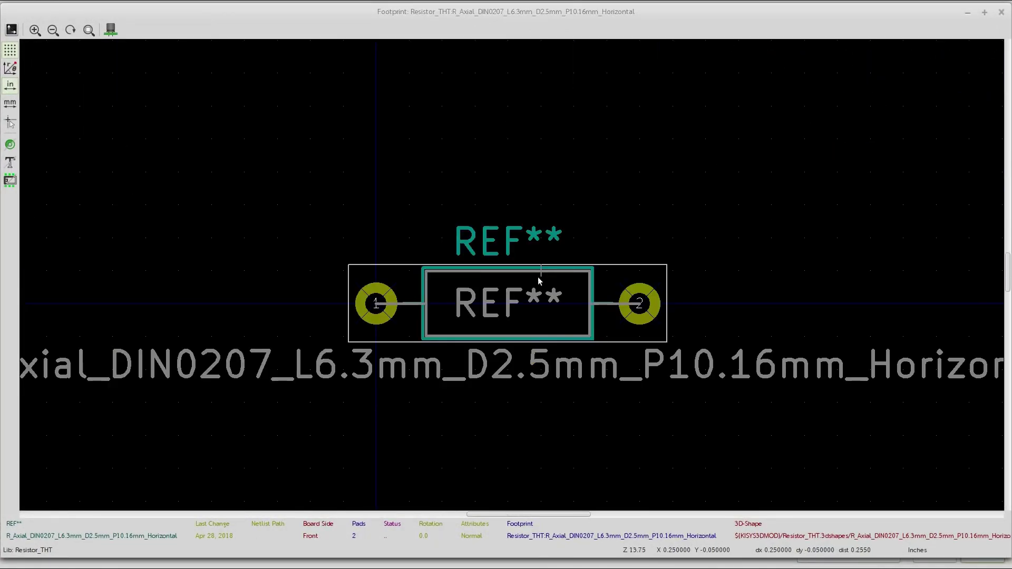
scroll(535, 289, "down", 1)
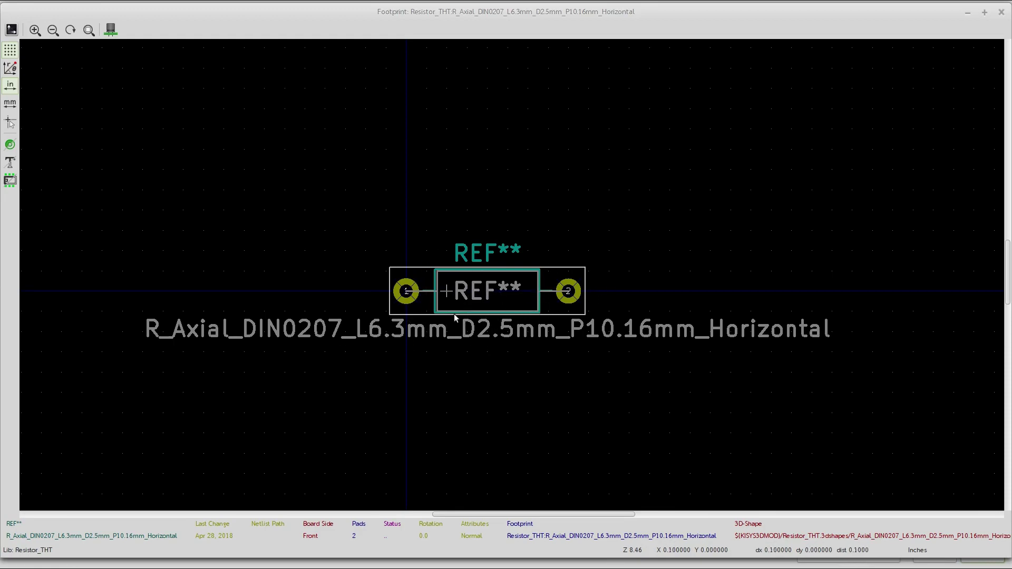
left_click(1000, 11)
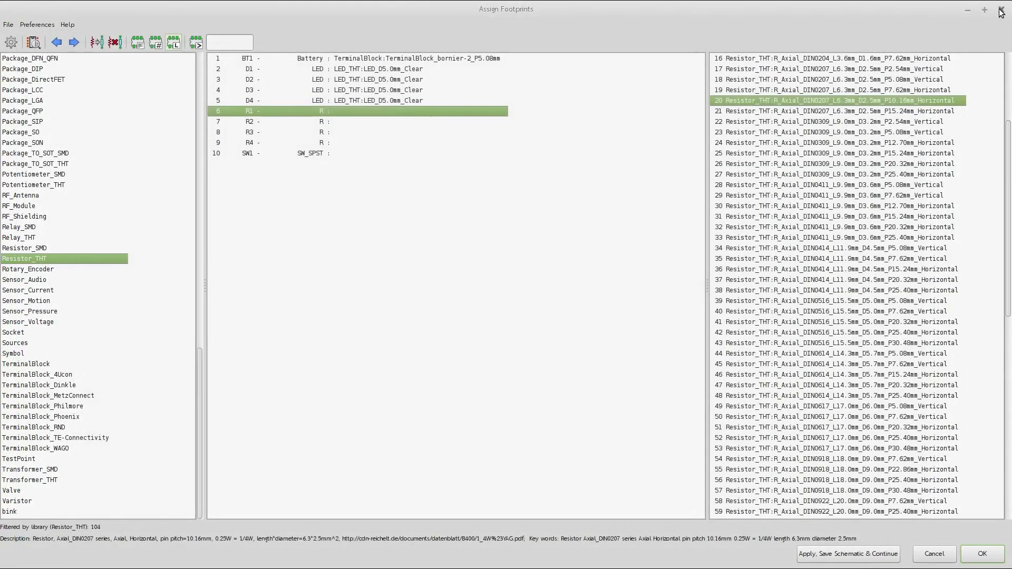
Step: Assign the R_Axial_DIN0207_L6.3mm_D2.5mm_P10.16mm_Horizontal footprint to the resistors R1, R2, R3 and R4
double_click(726, 102)
double_click(726, 102)
double_click(726, 102)
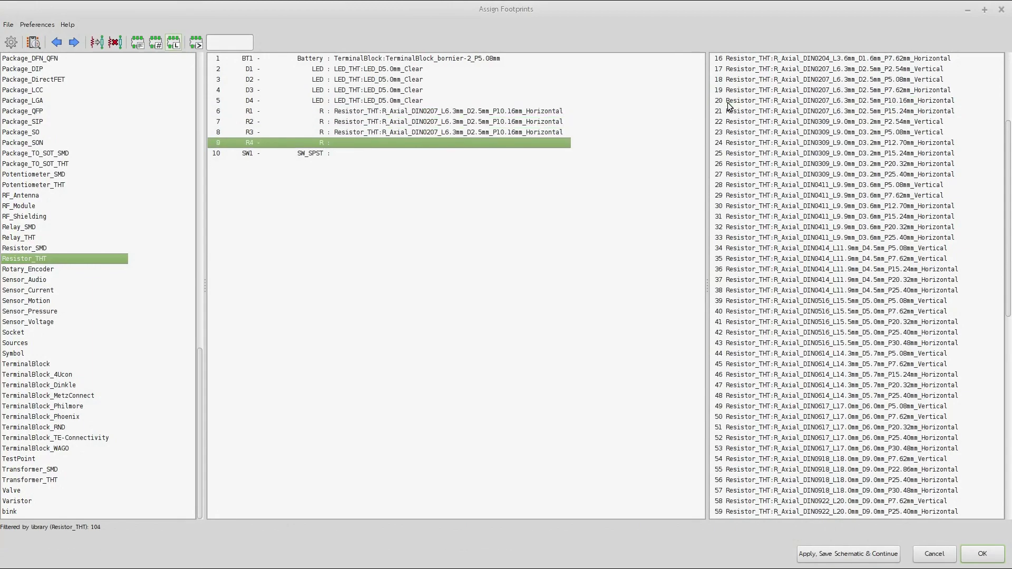
double_click(728, 105)
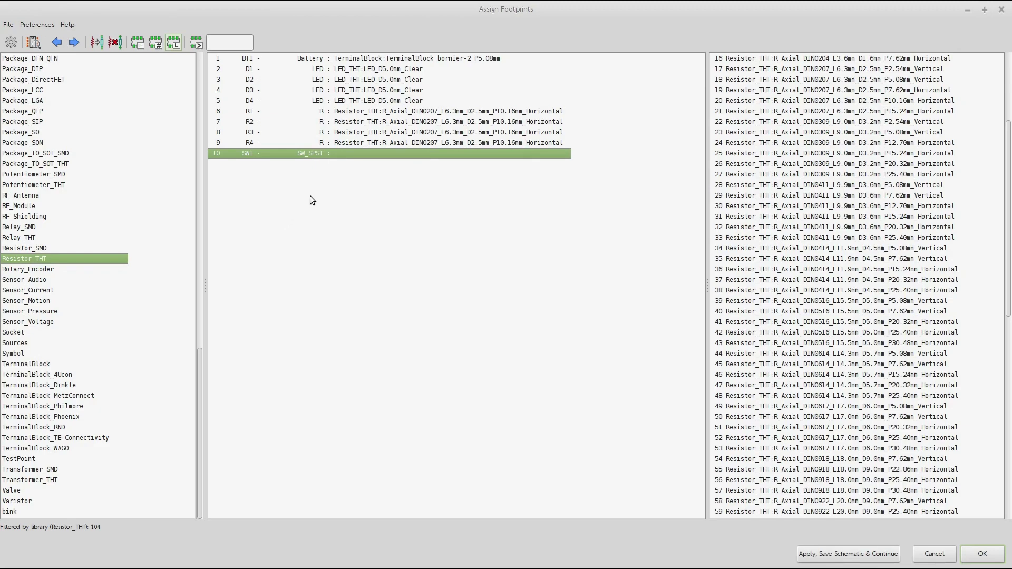
Step: Assign TerminalBlock_bornier-2_P5.08mm from the TerminalBlock library to the switch SW1, and save the footprint assignments to the schematic
left_click(383, 58)
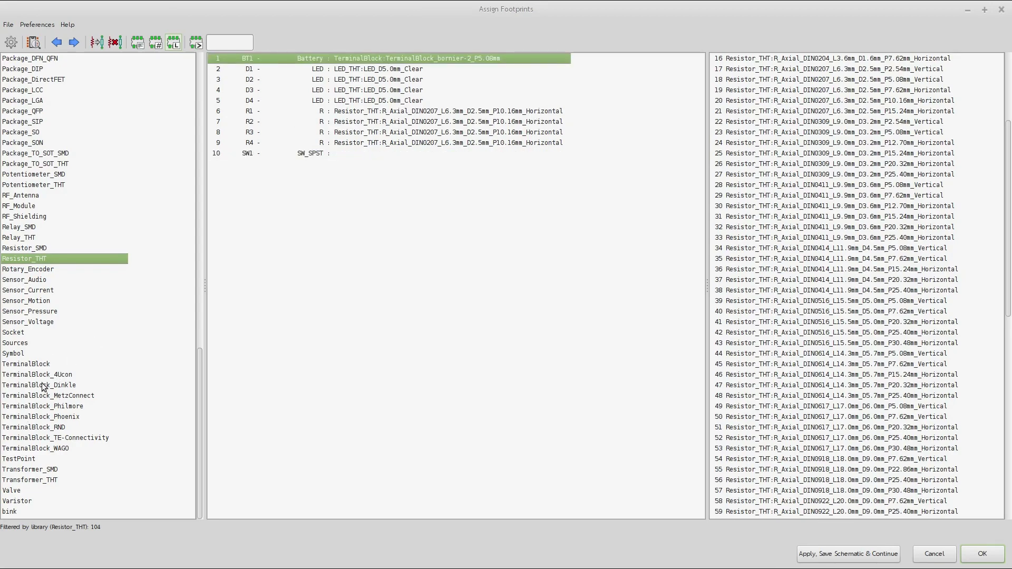
left_click(28, 364)
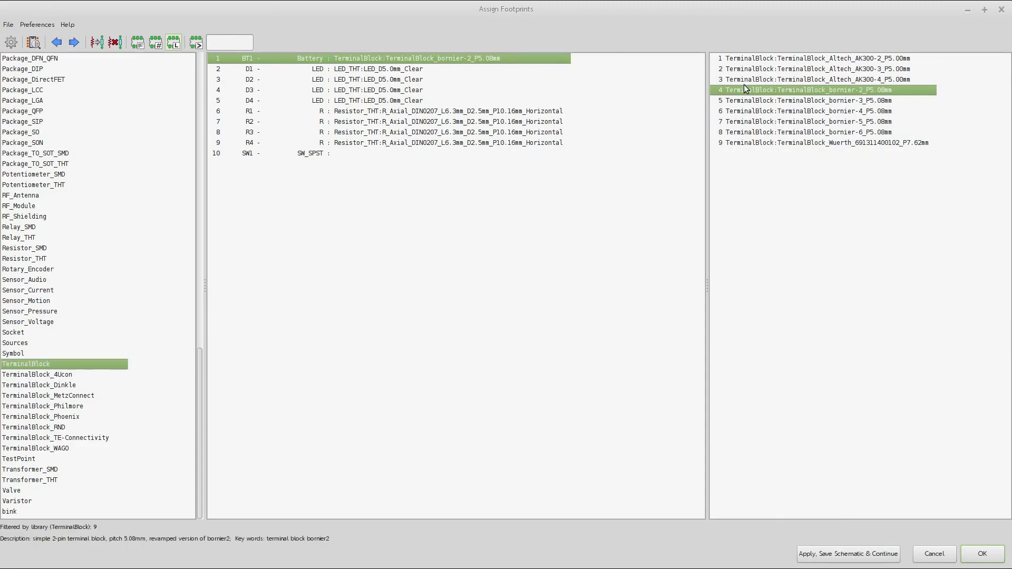
left_click(330, 152)
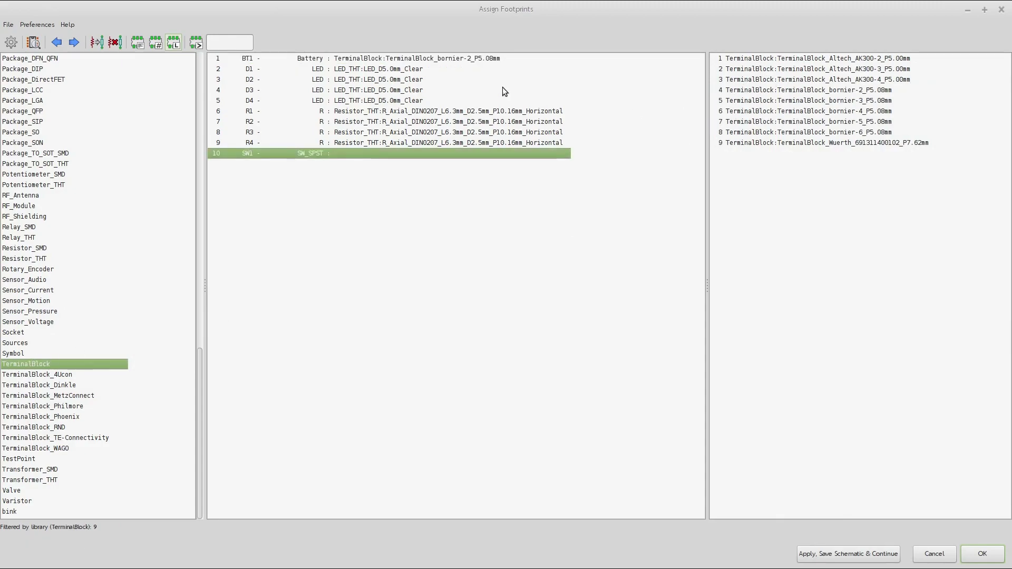
left_click(461, 58)
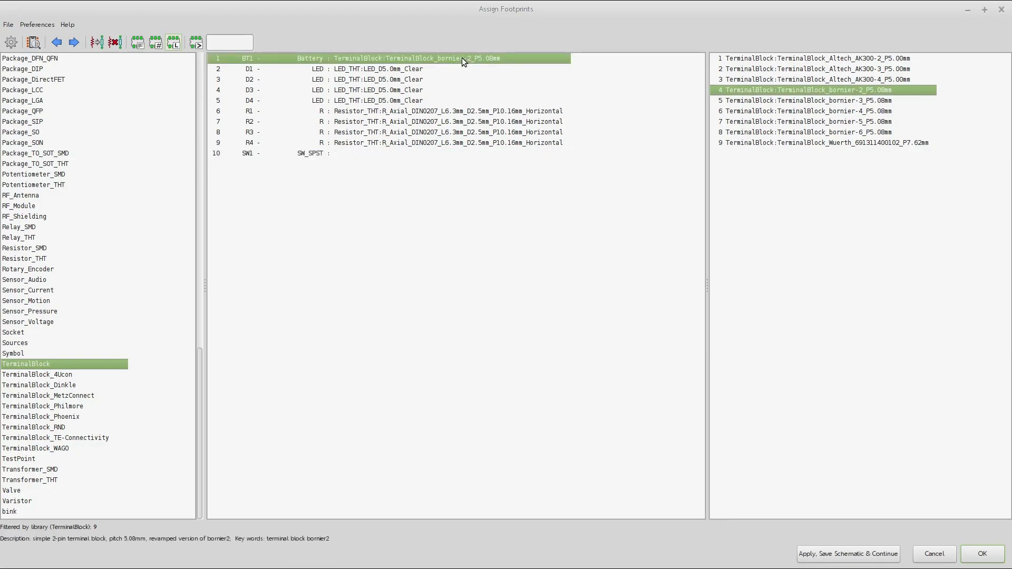
left_click(322, 154)
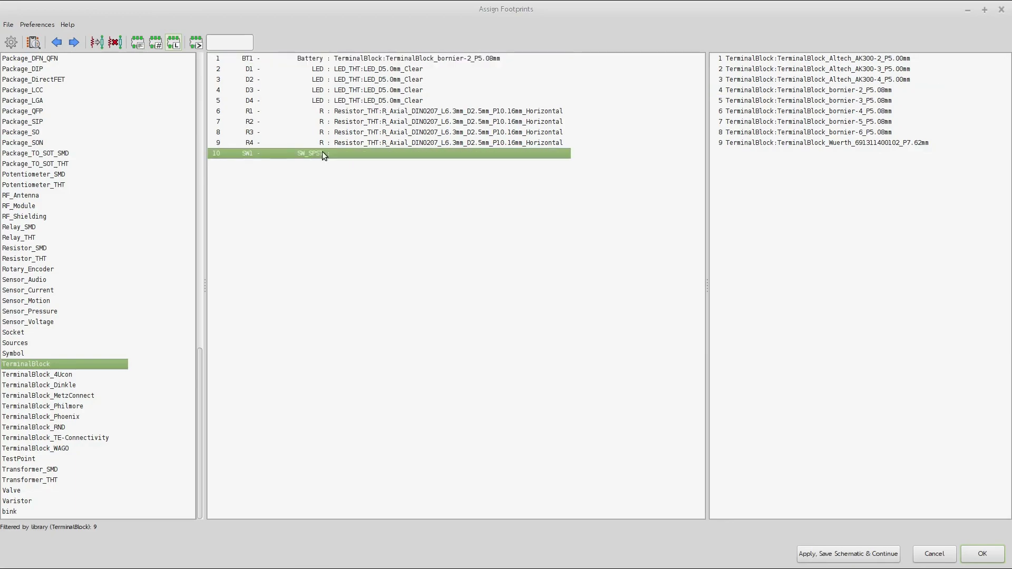
double_click(765, 92)
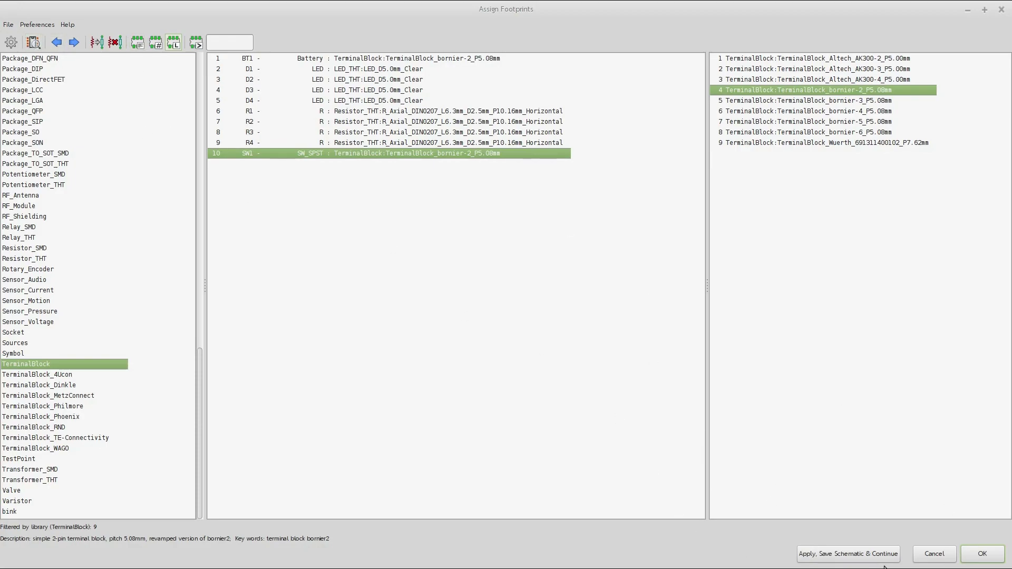
left_click(847, 554)
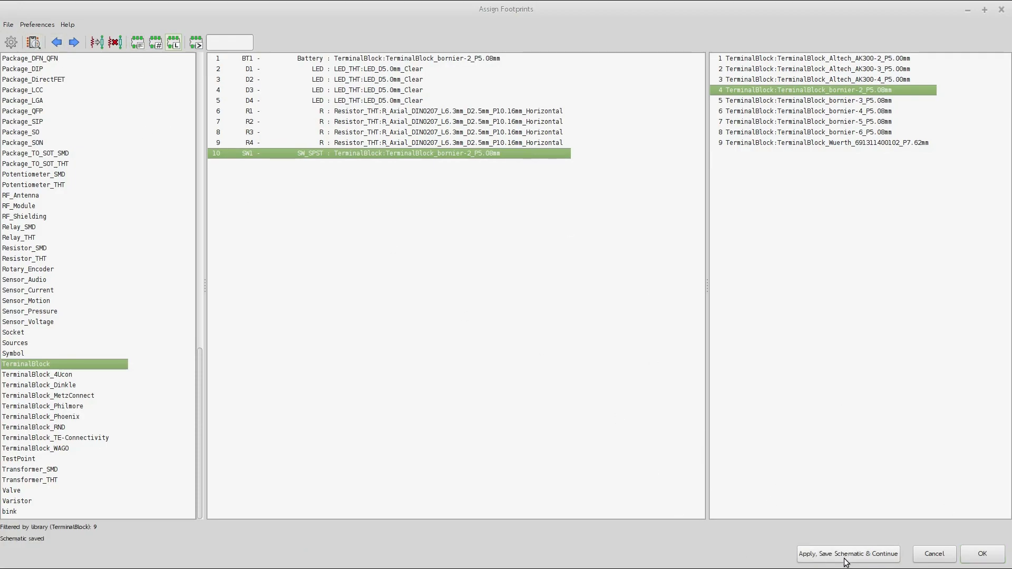
left_click(983, 554)
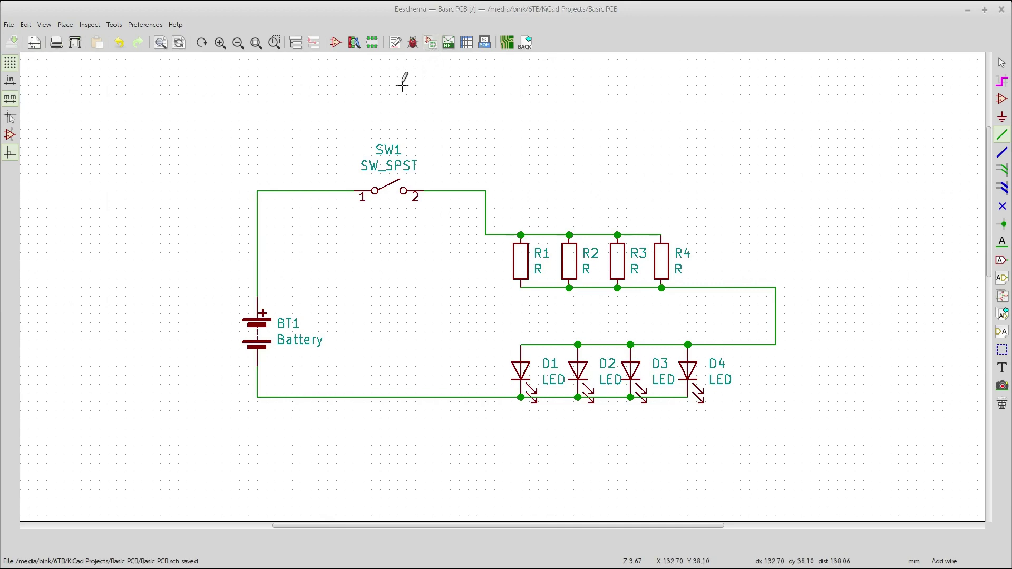
Step: Generate the Pcbnew netlist in the default format and save it as Basic PCB.net in the Basic PCB folder
left_click(449, 42)
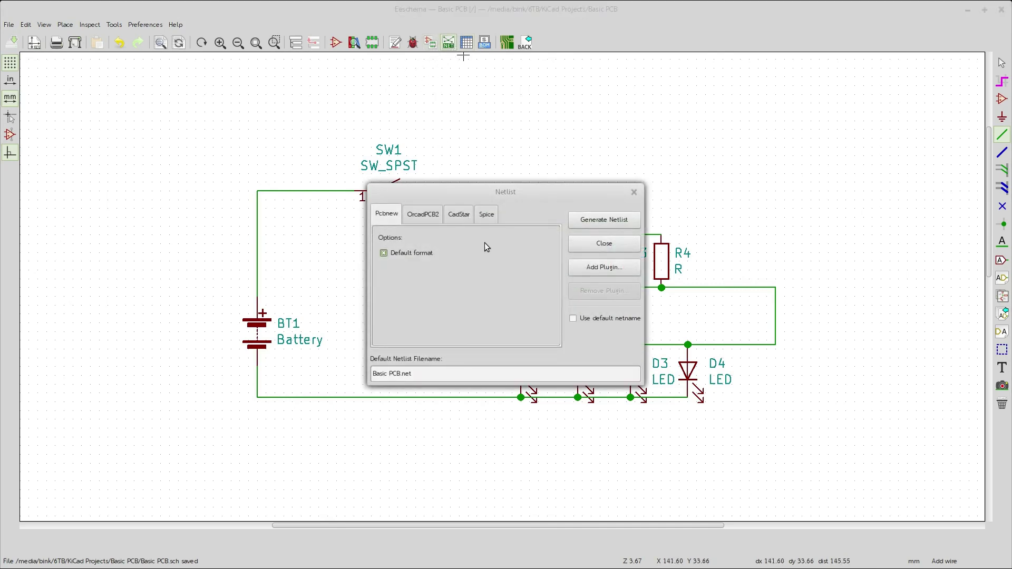
left_click(621, 221)
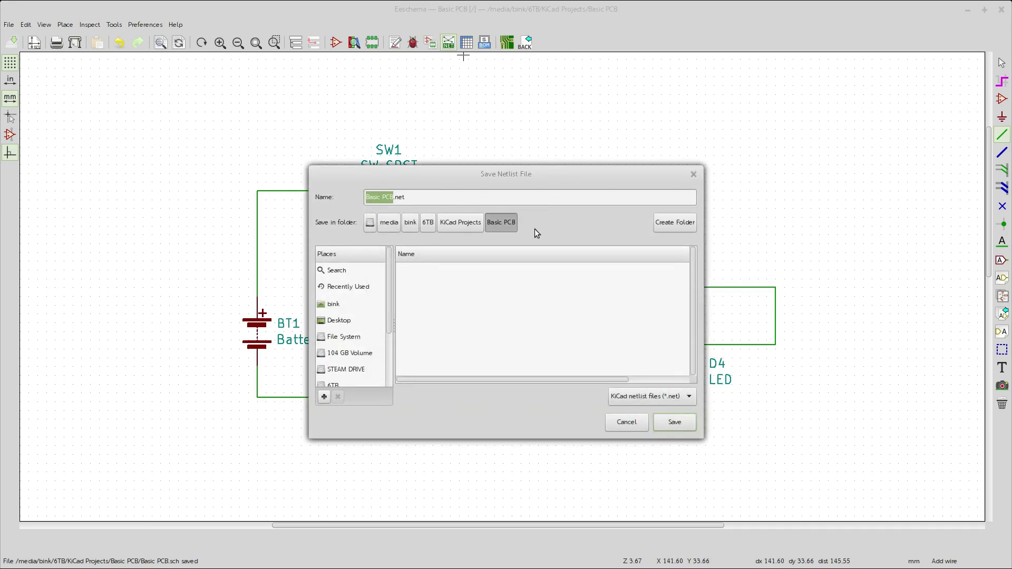
left_click(679, 424)
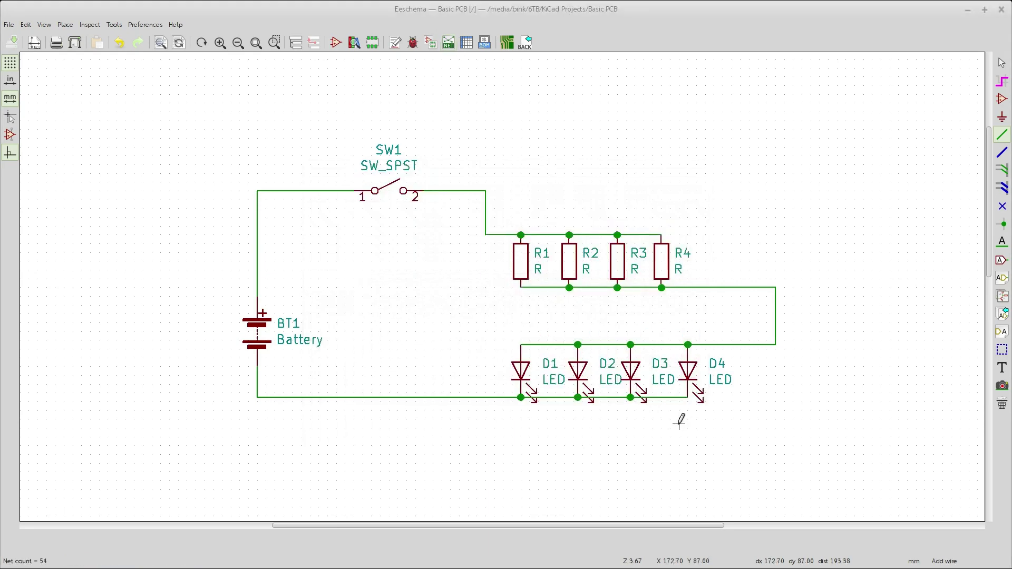